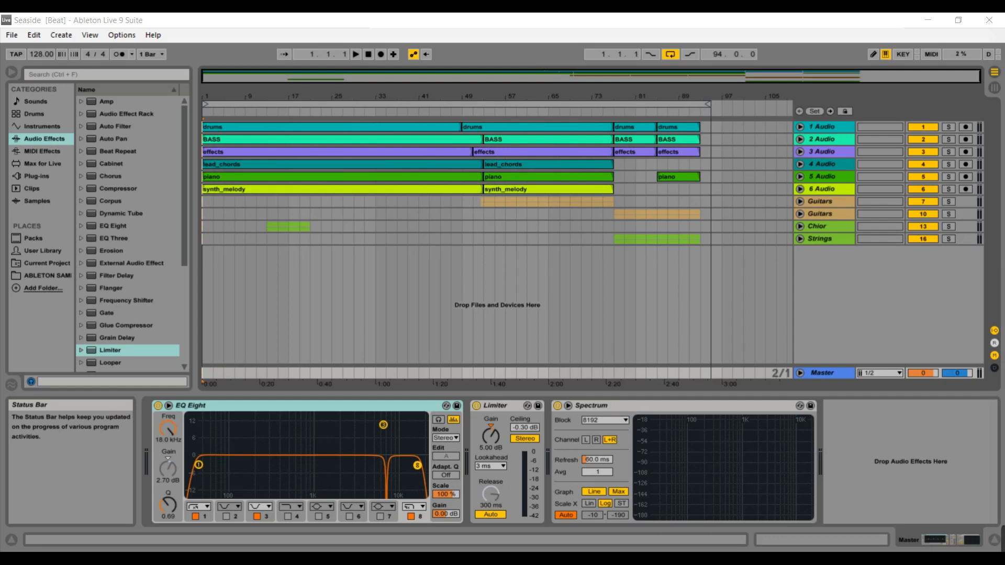
Unfold the drums track, and briefly inspect the bass, effects, lead chords, piano and synth melody tracks, folding each of those again
click(491, 19)
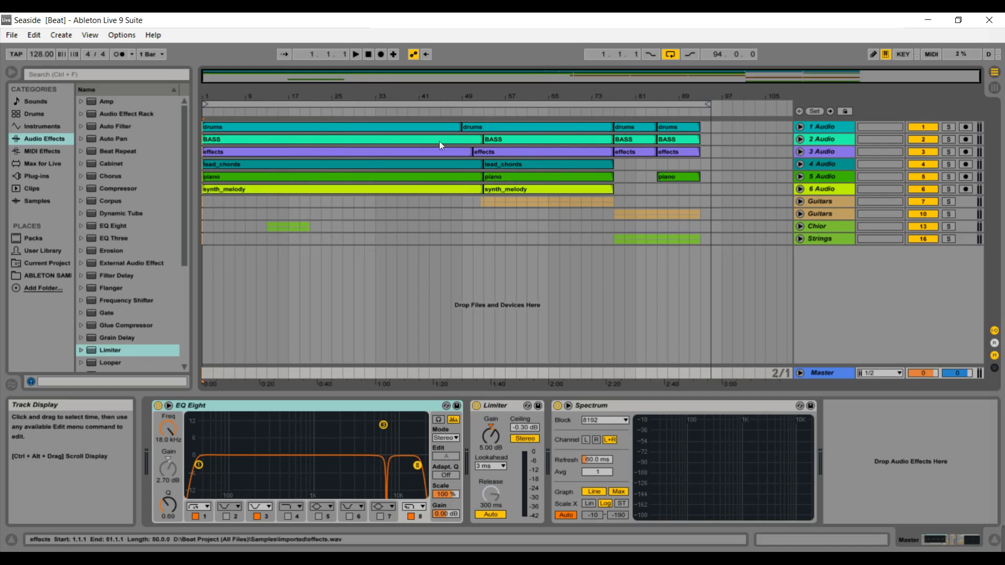
click(799, 127)
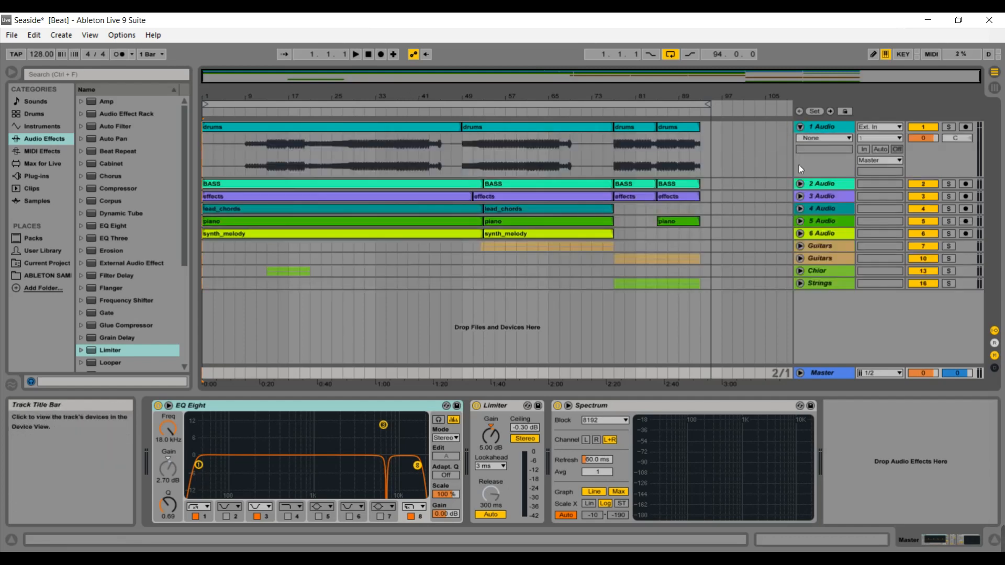
click(800, 184)
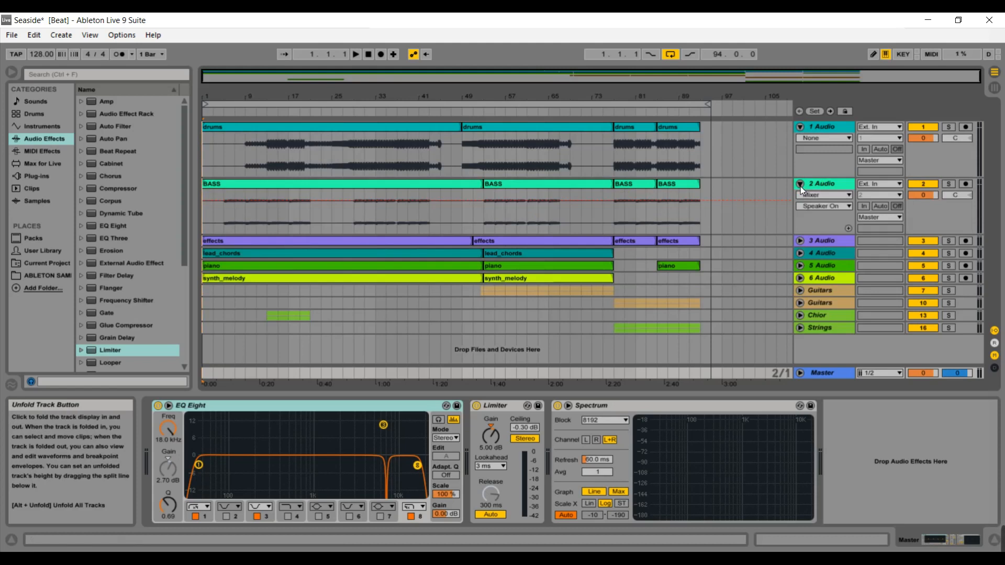
click(799, 186)
click(800, 196)
click(800, 198)
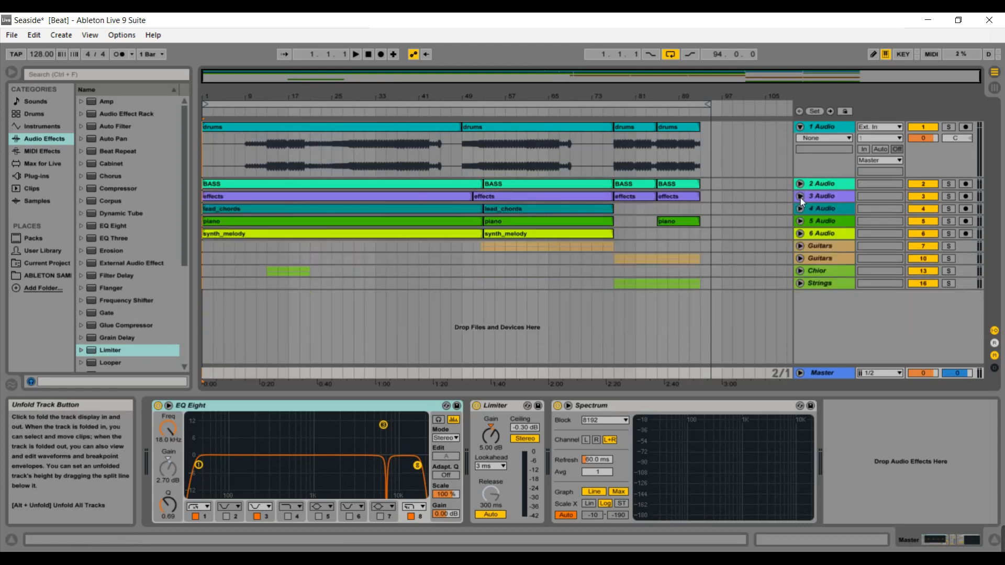
click(799, 208)
click(800, 209)
click(800, 221)
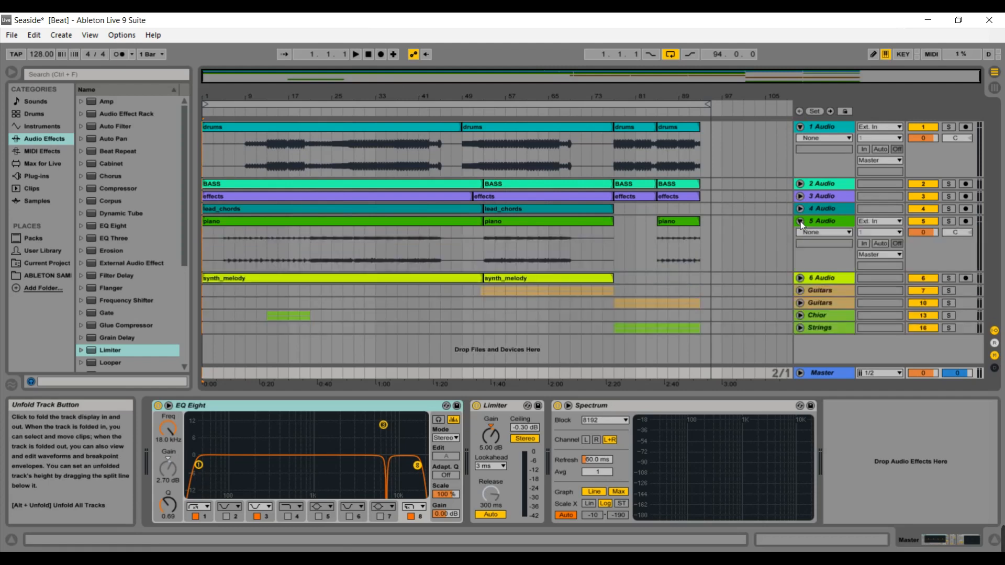
click(800, 220)
click(800, 233)
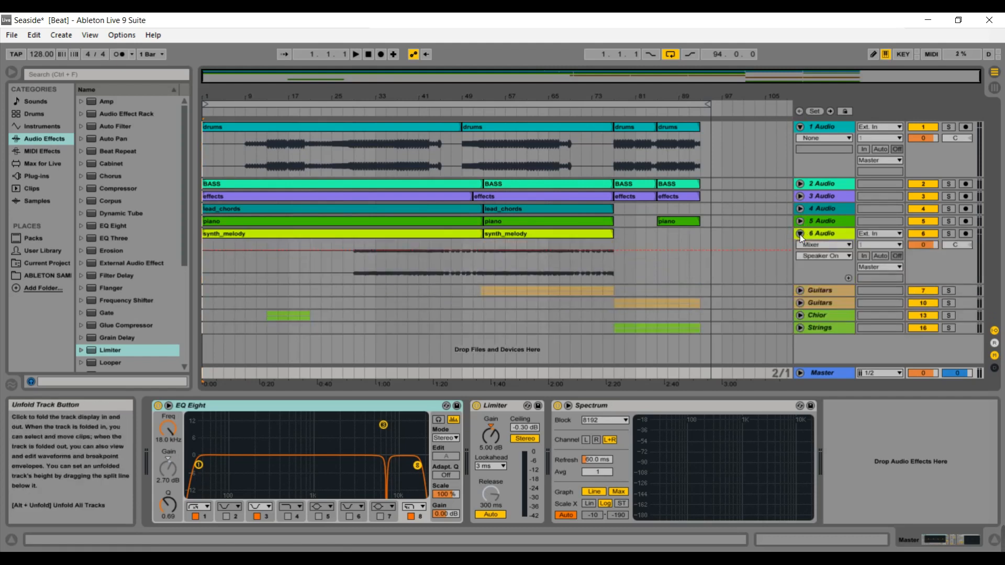
click(799, 233)
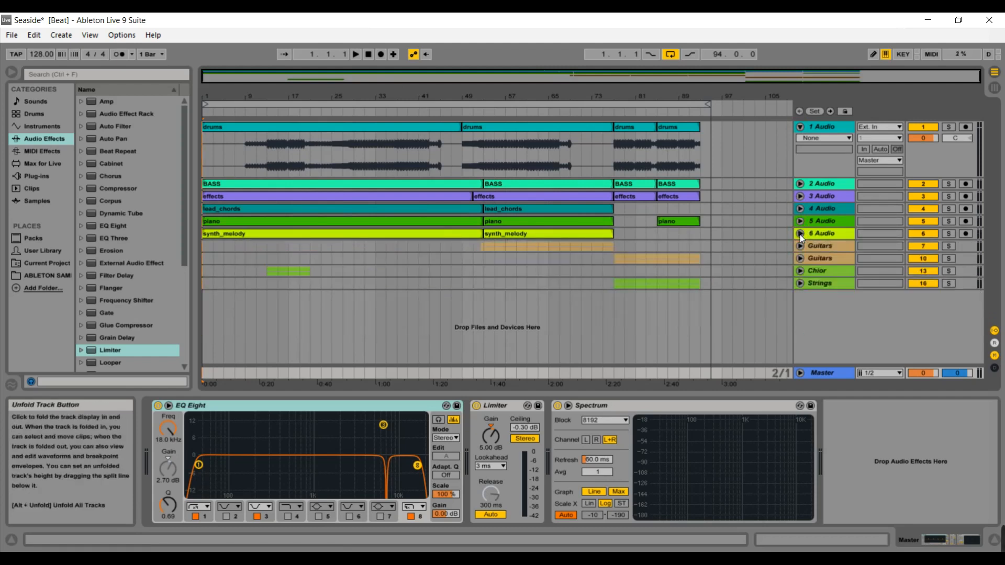
Look inside the Chior group and both Guitars groups, folding each one again
click(799, 270)
click(799, 270)
click(800, 259)
click(800, 259)
click(800, 248)
click(801, 248)
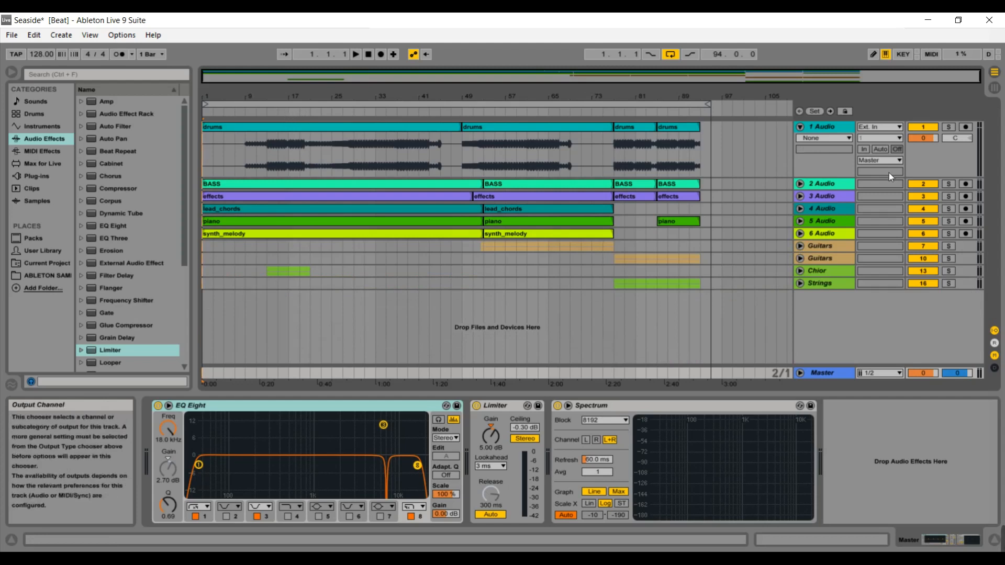
Solo the drums track, audition it from about bar 13 and bar 30, stop playback and fold the track
click(949, 128)
click(270, 116)
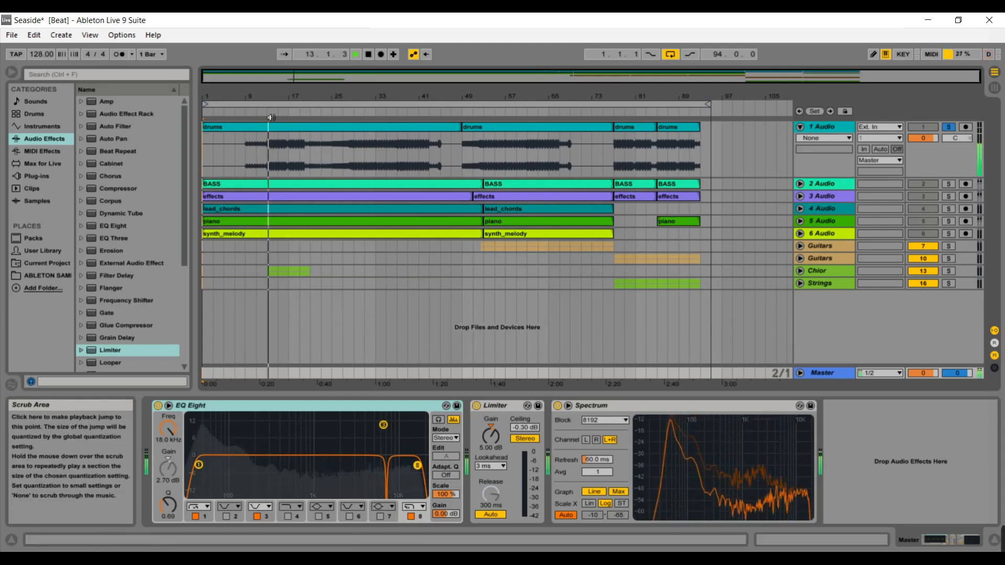
click(362, 117)
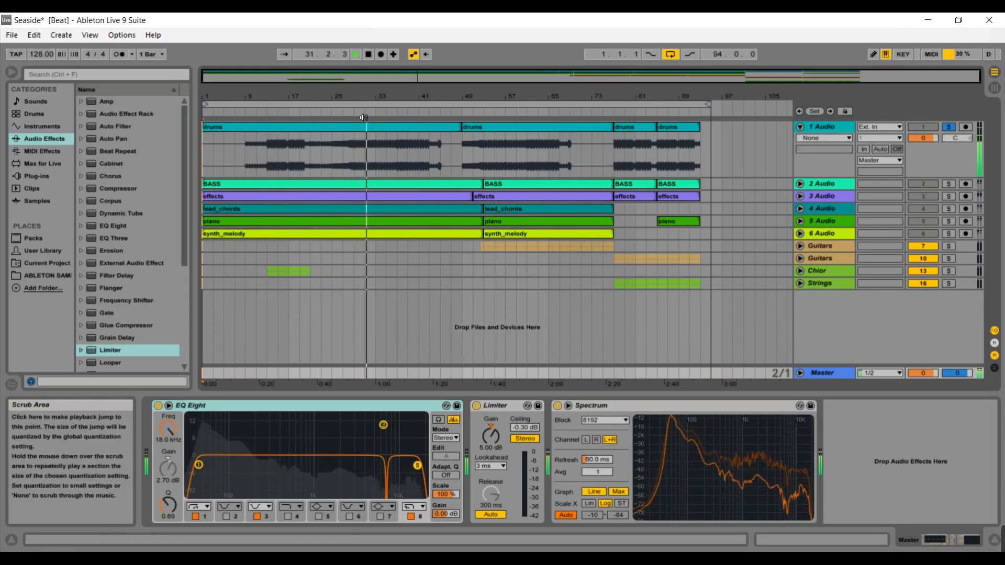
click(368, 56)
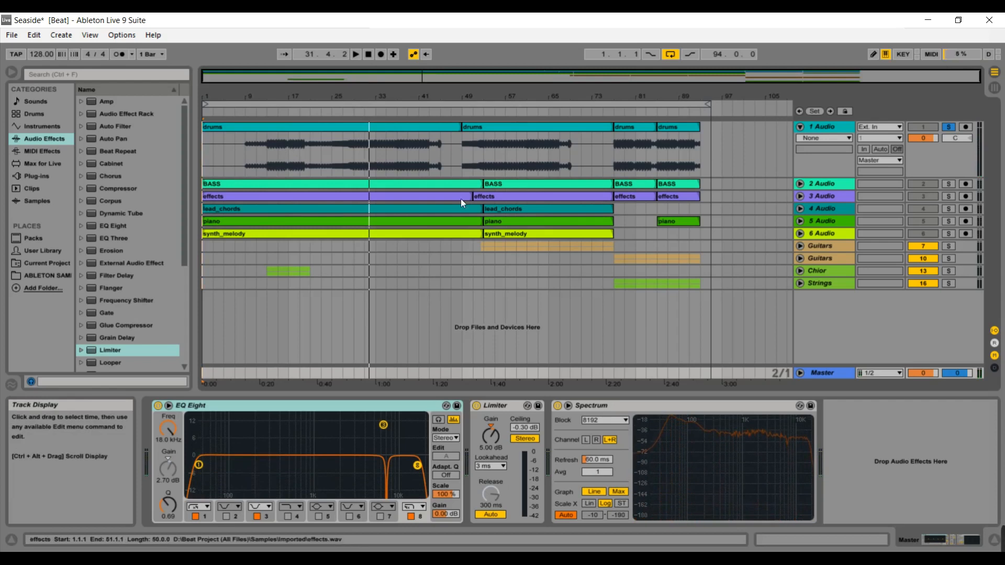
click(799, 127)
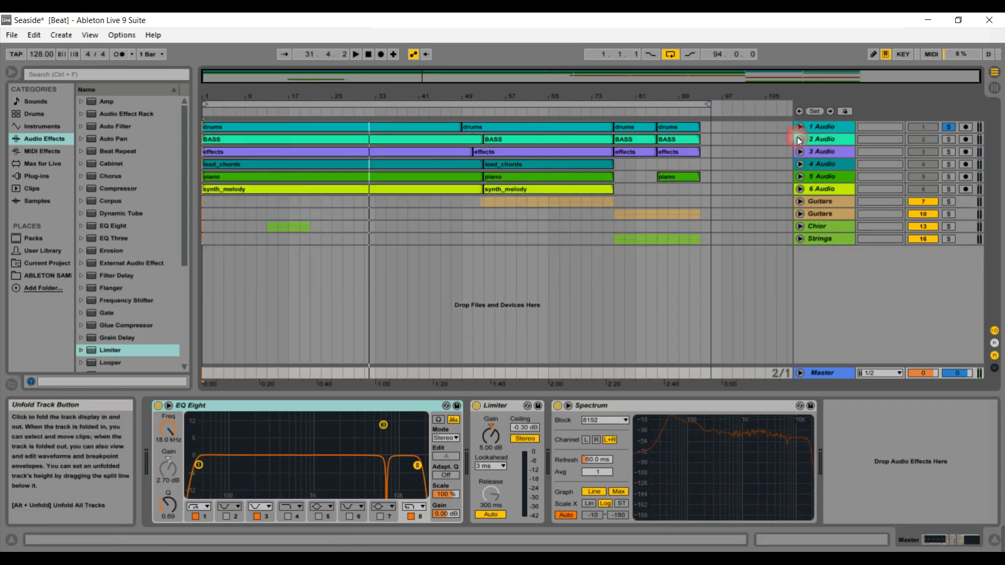
Unfold and solo the bass track, audition it from about bar 31, stop playback and fold the track
click(799, 139)
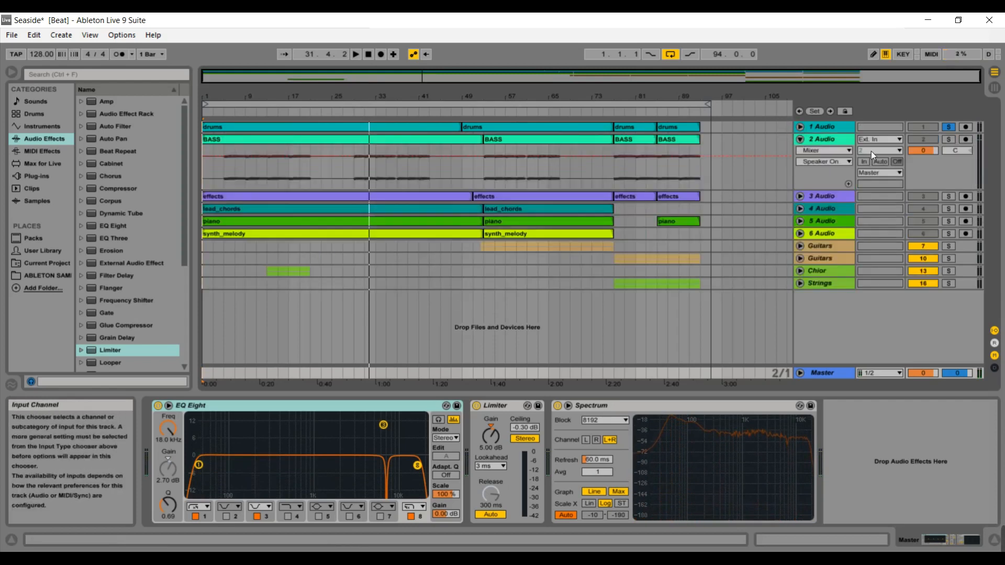
click(948, 139)
click(369, 117)
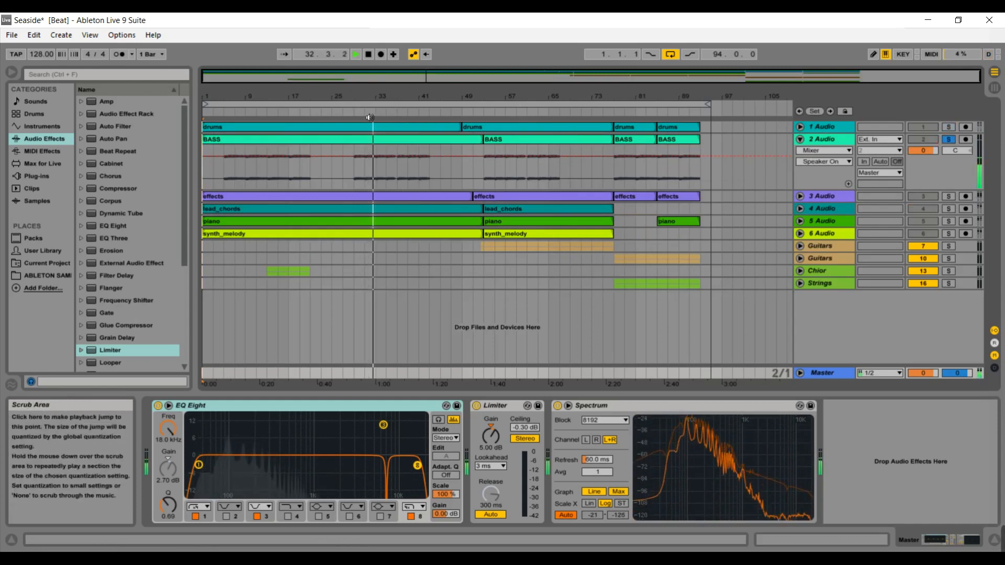
key(space)
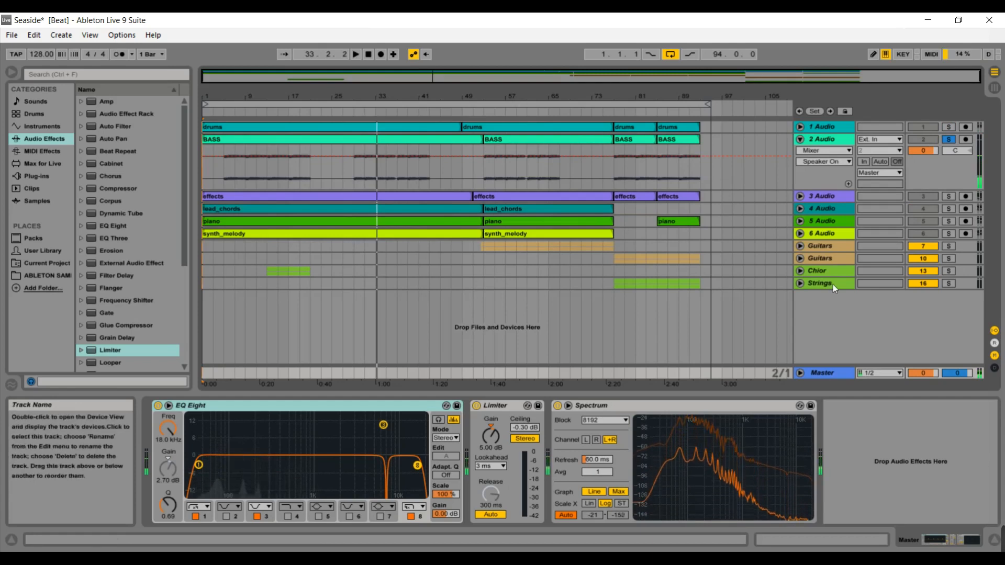
click(800, 138)
Unfold the effects track to view its waveform, solo it and fold it again
click(800, 151)
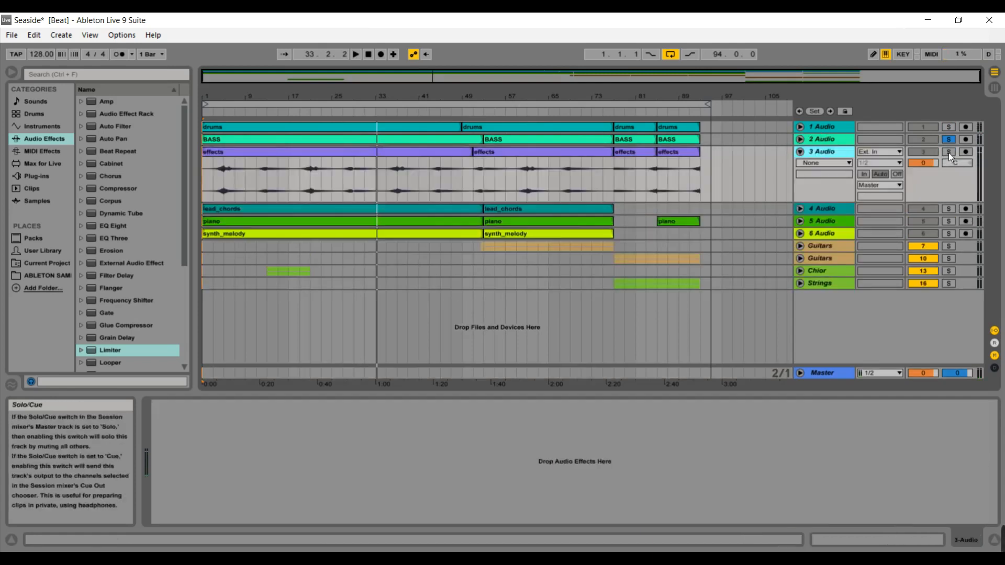
click(948, 151)
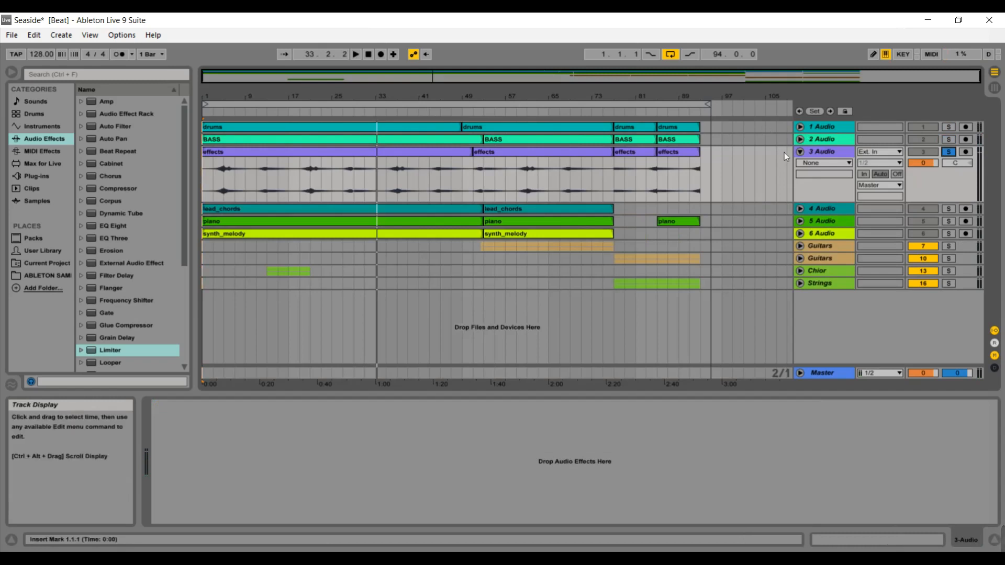
click(800, 151)
Audition the lead chords track soloed from bar 29 while viewing the Master track's spectrum, then stop, fold and unsolo it
click(800, 165)
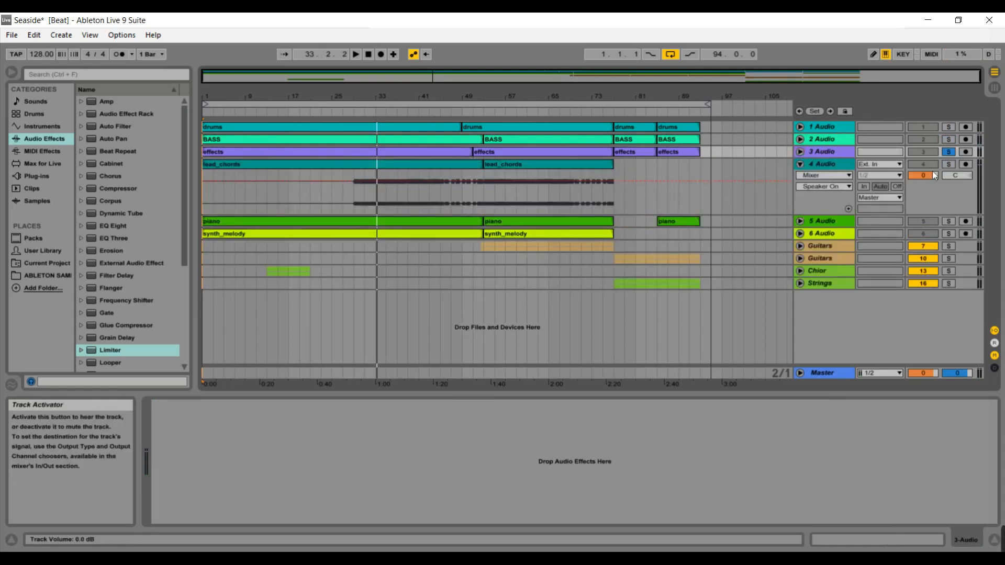
click(354, 116)
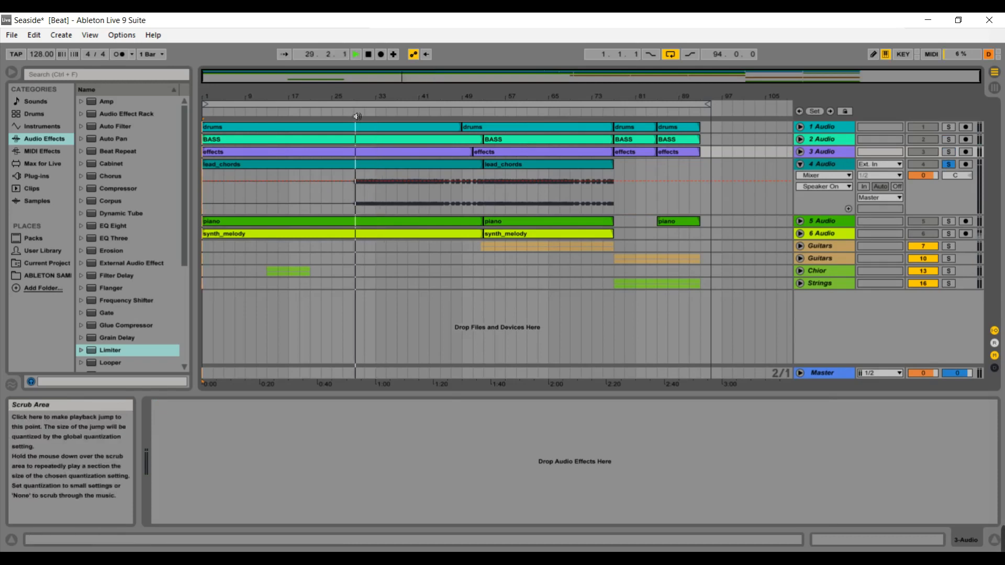
click(834, 168)
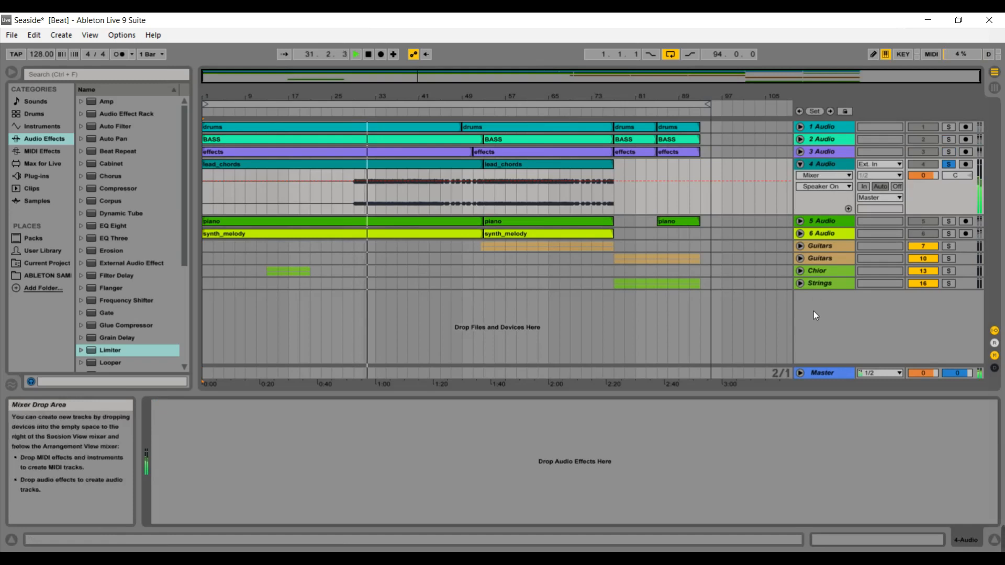
click(818, 375)
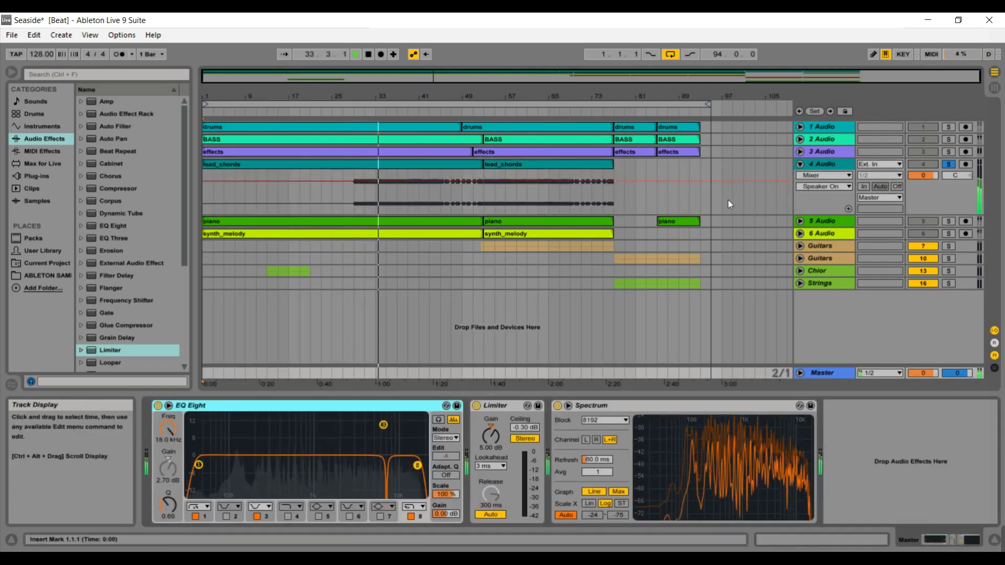
key(space)
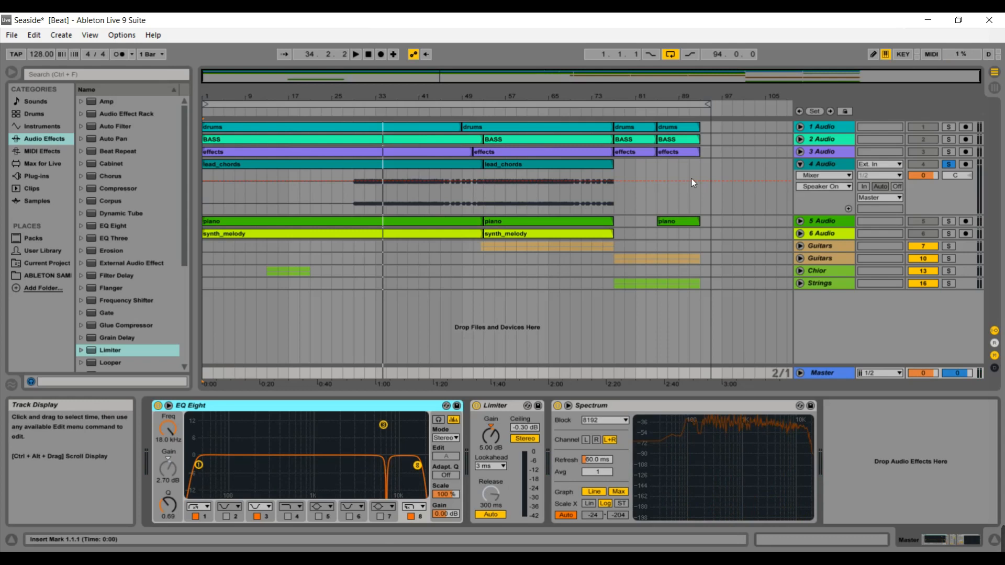
click(801, 166)
click(945, 165)
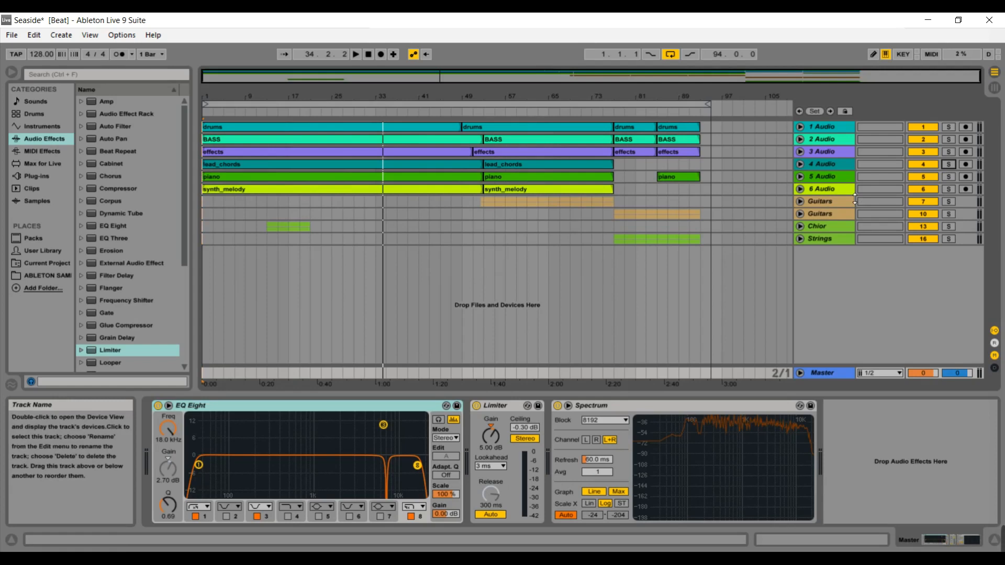
Audition the unfolded piano track soloed from about bar 27, stop playback, and fold and unsolo the track
click(800, 177)
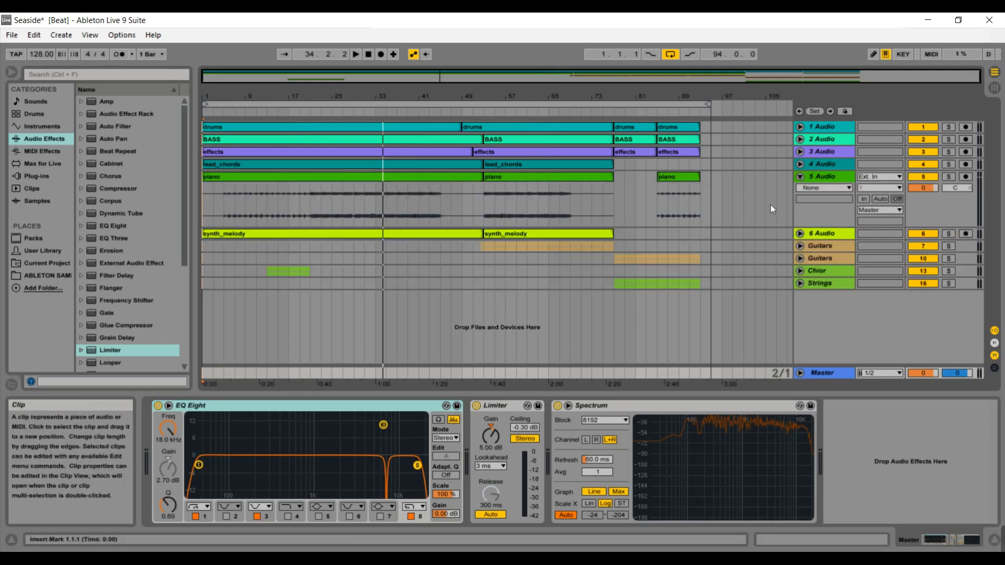
click(953, 175)
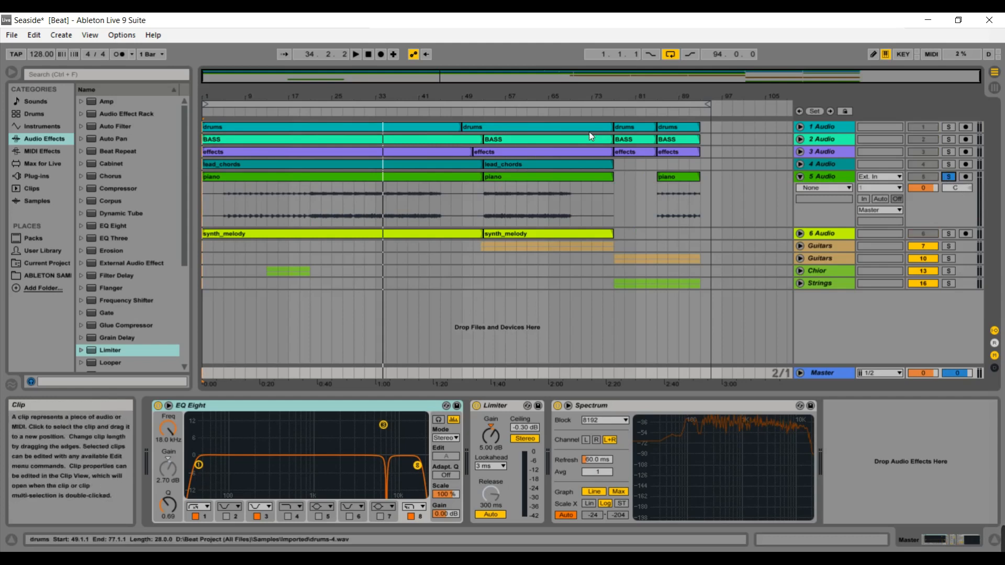
click(344, 117)
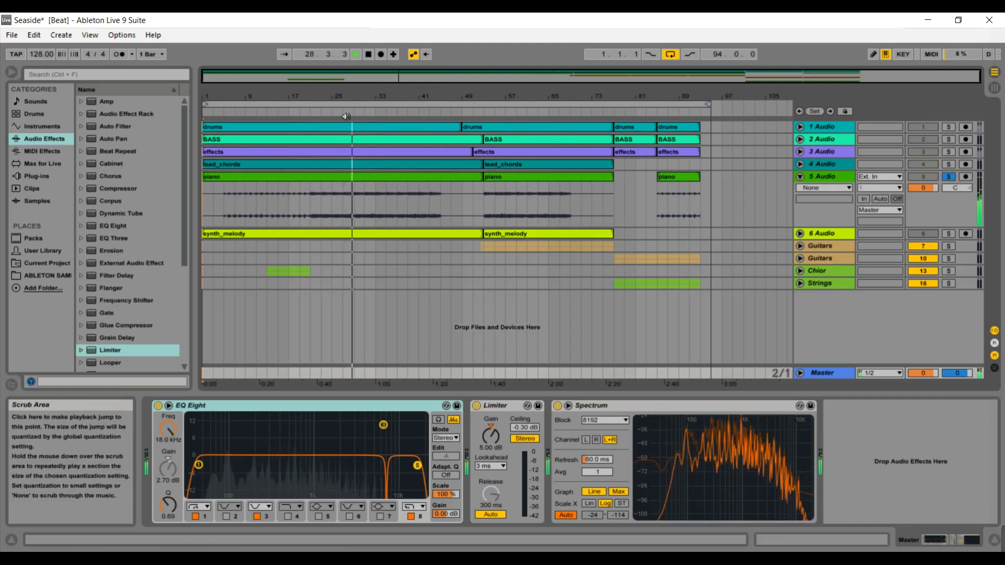
key(space)
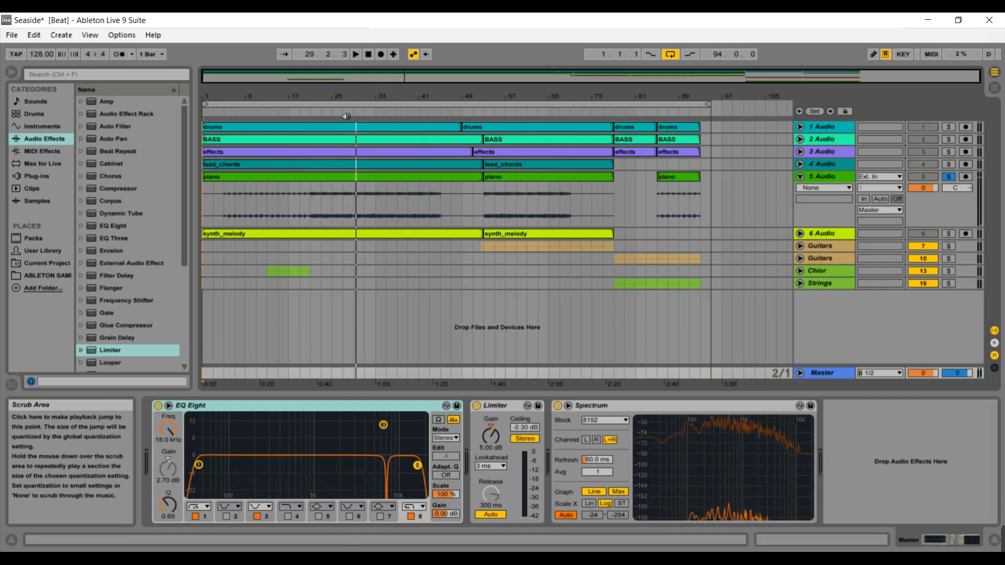
click(801, 176)
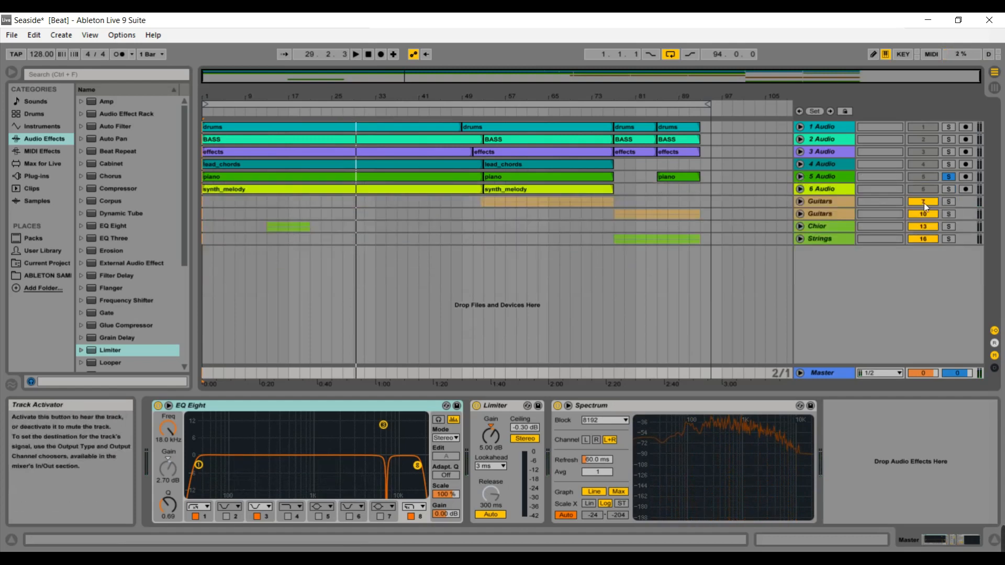
click(949, 177)
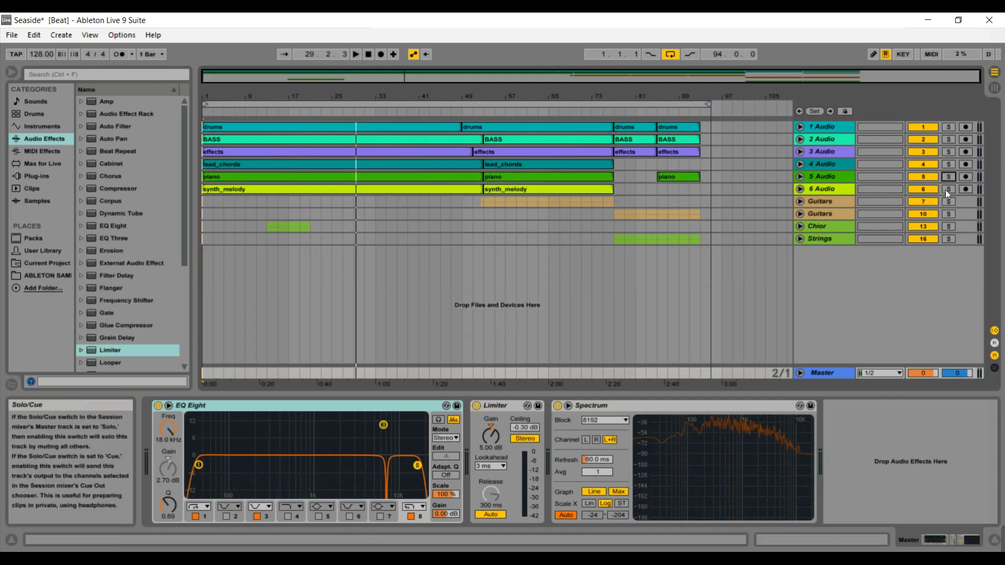
Audition the unfolded synth melody track soloed from about bar 30, stop playback, and fold and unsolo the track
click(946, 190)
click(799, 190)
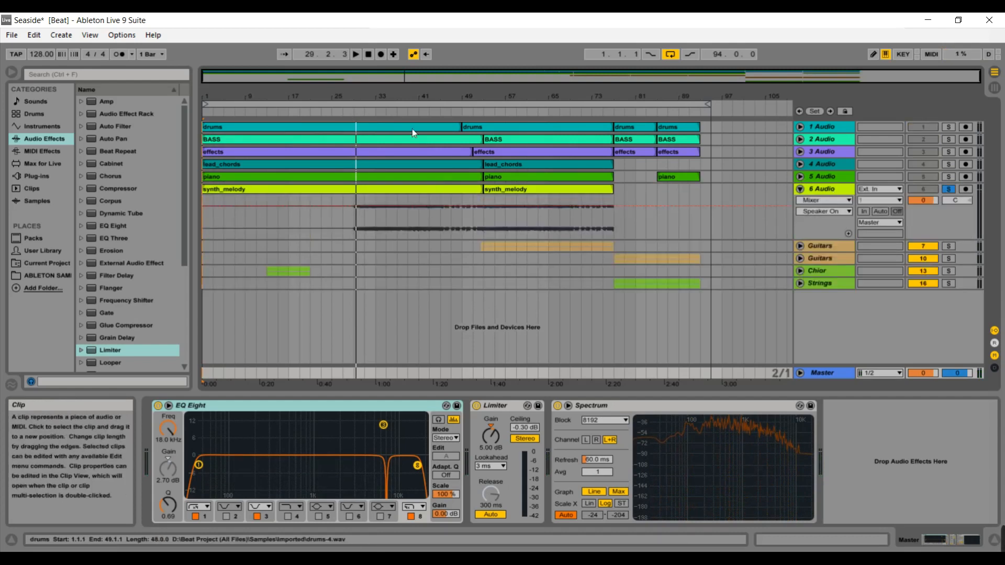
click(364, 115)
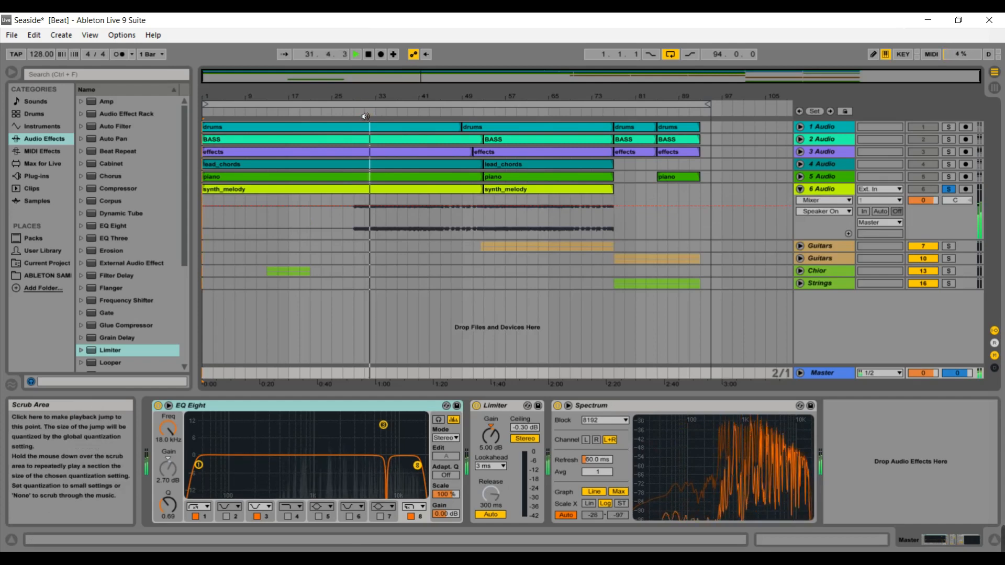
key(space)
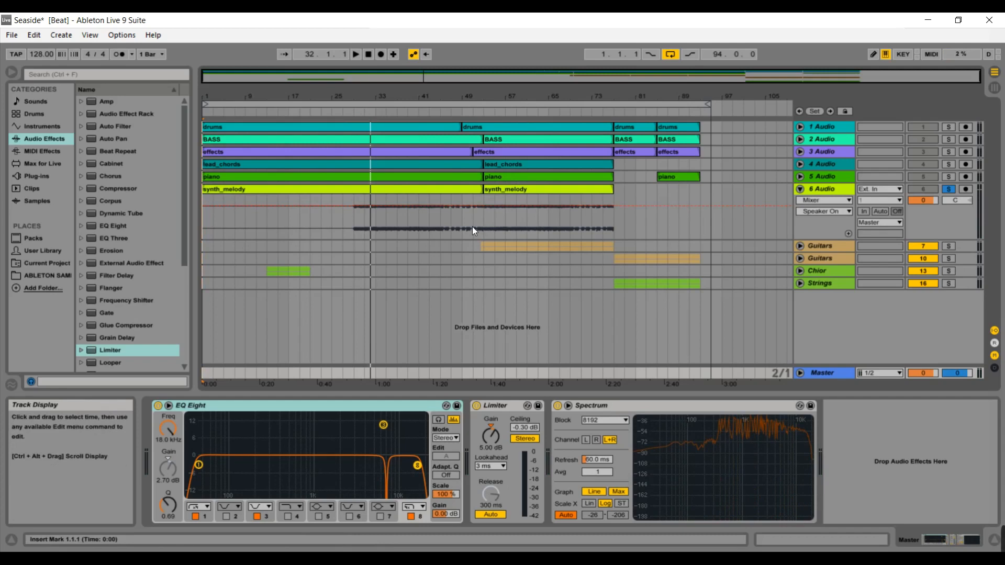
click(800, 188)
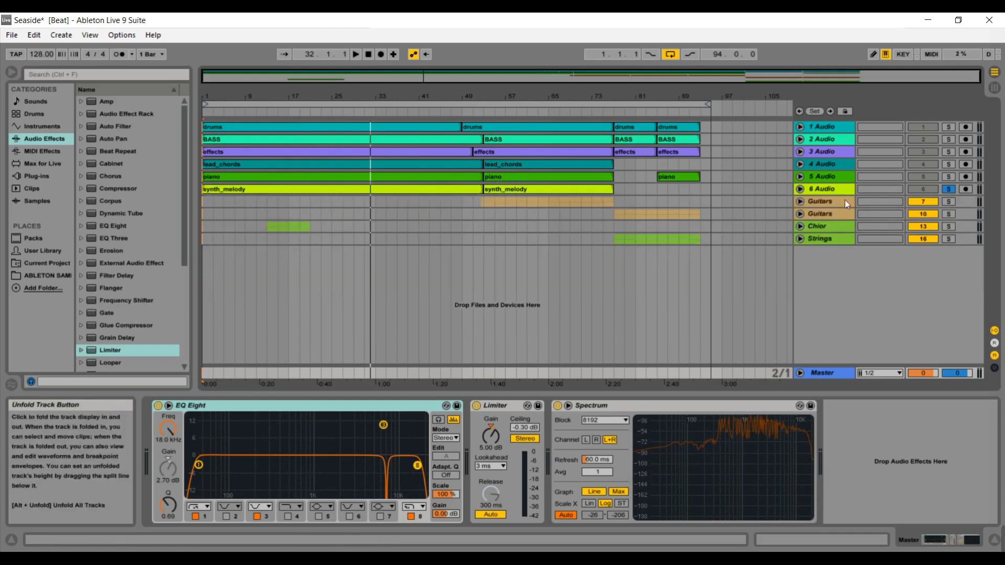
click(948, 190)
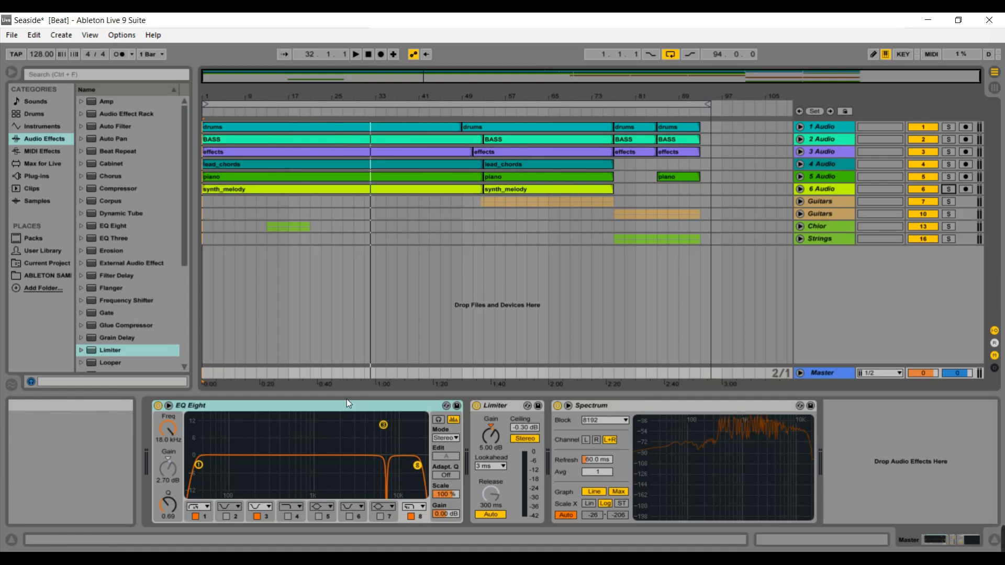
Audition the Chior group soloed from about bar 13, then stop playback
click(947, 226)
click(267, 116)
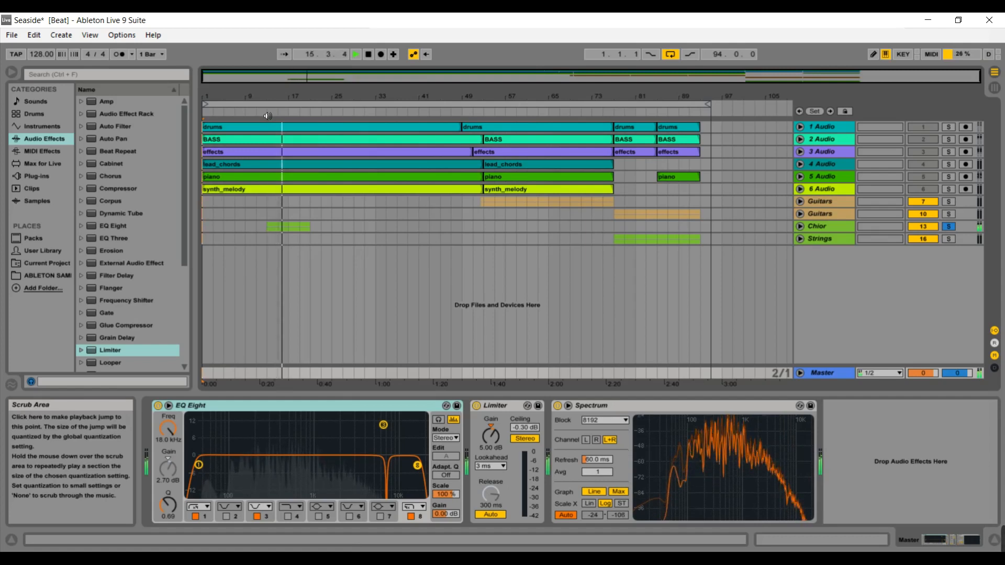
click(368, 58)
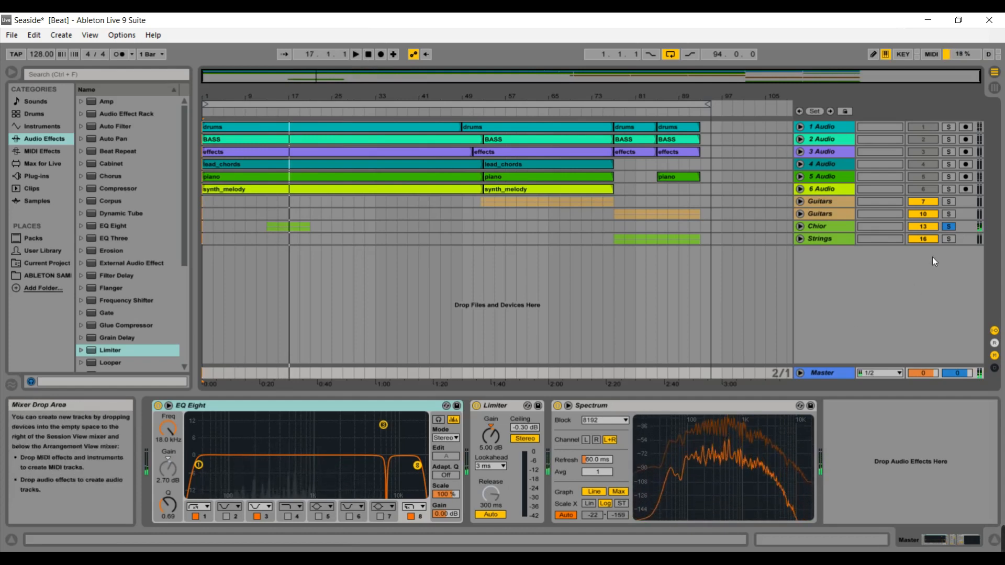
Solo the first Guitars group, unfold it and its 8 Massive track, and open the notes of the first LD Belong clip
click(948, 239)
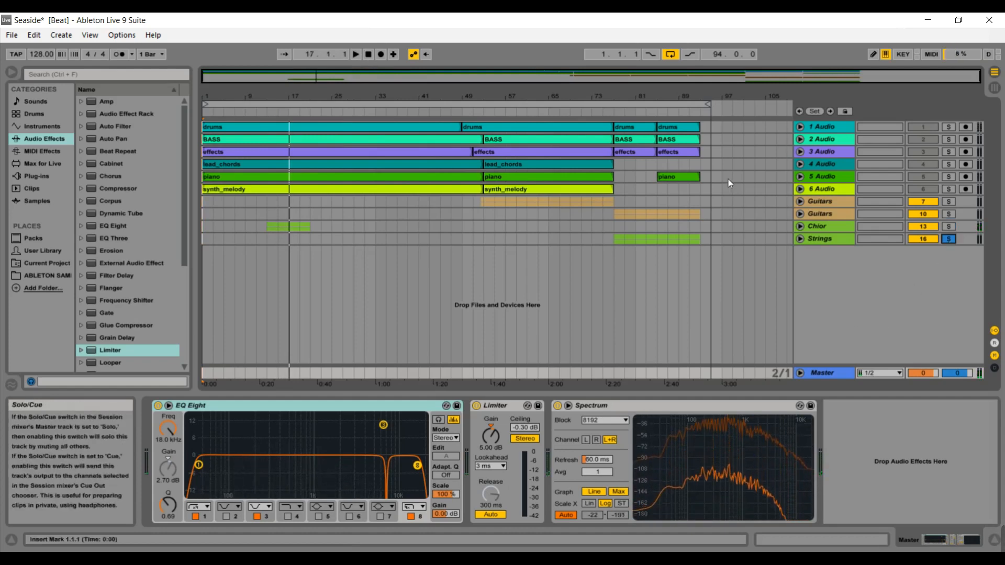
click(949, 202)
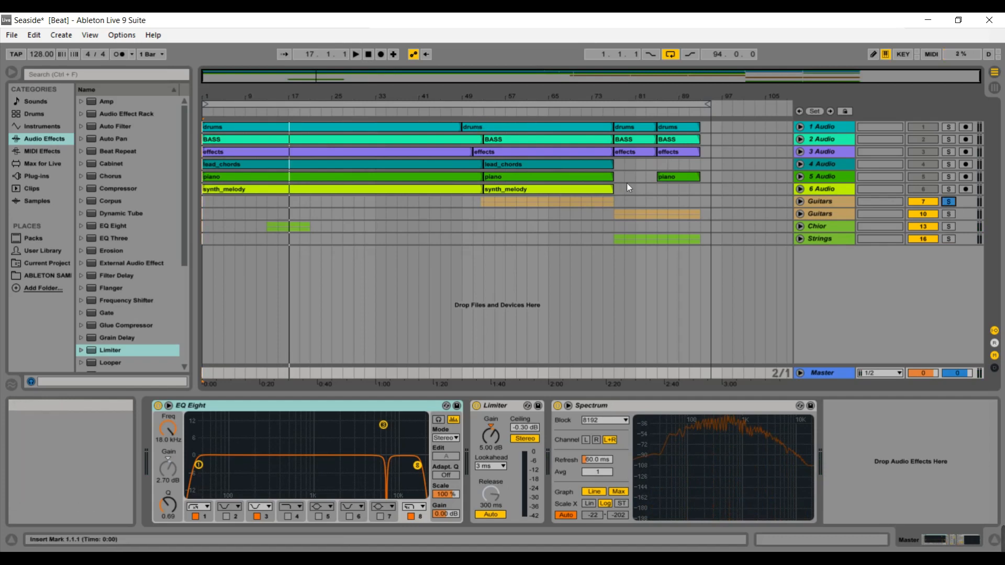
click(800, 203)
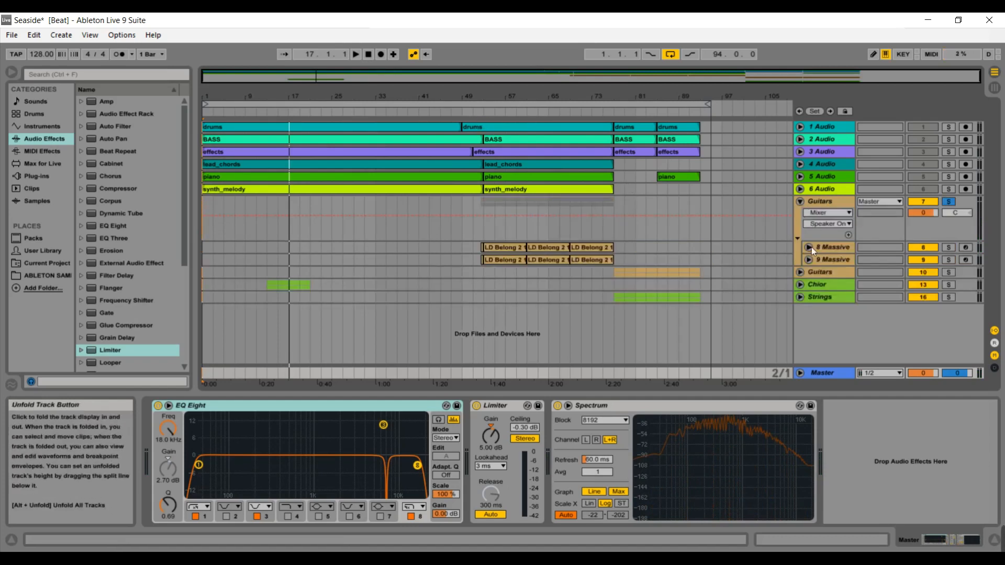
click(807, 248)
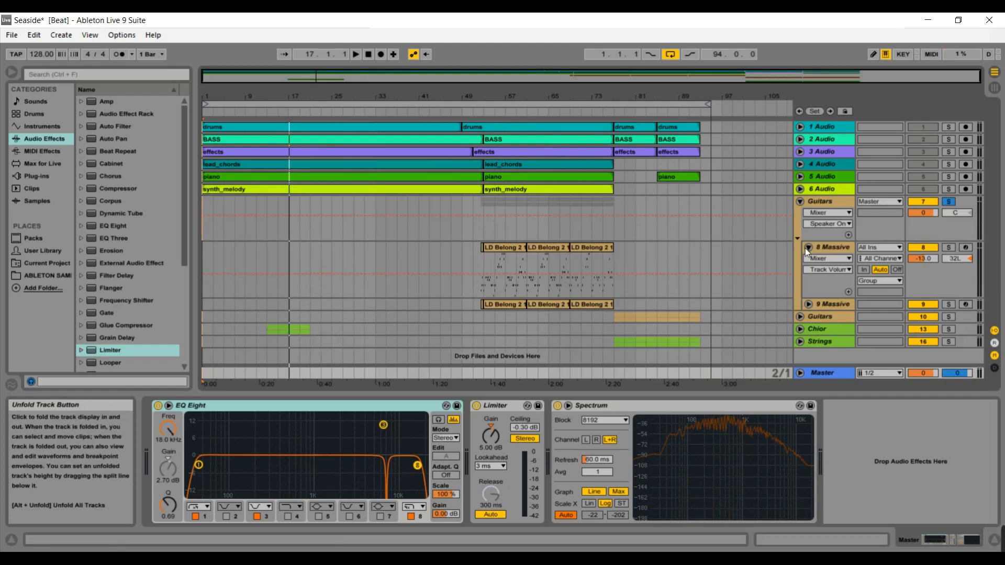
double_click(499, 249)
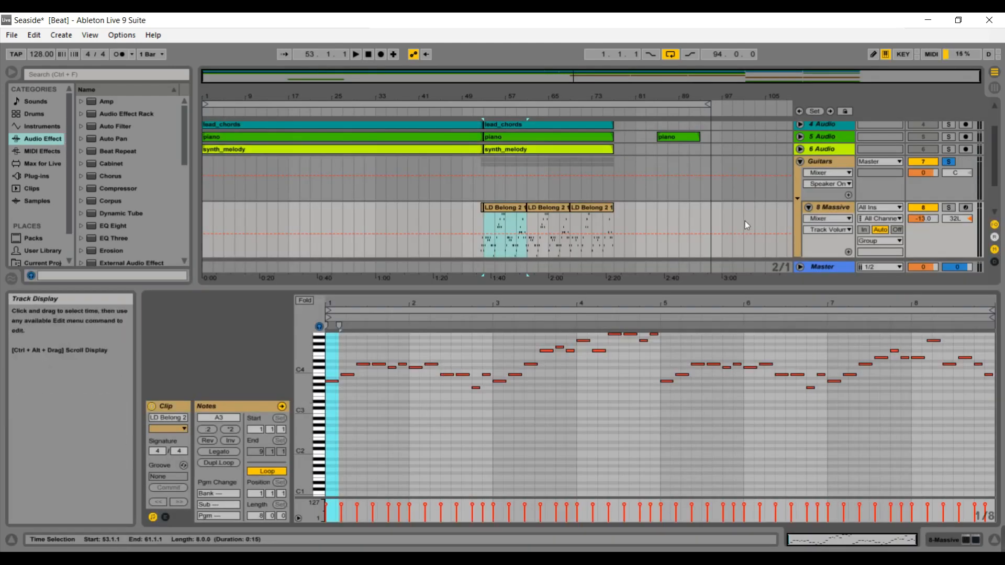
Display the 8 Massive track's devices, inspect the Massive synth's guitar patch in its plug-in window, and close the window
double_click(831, 202)
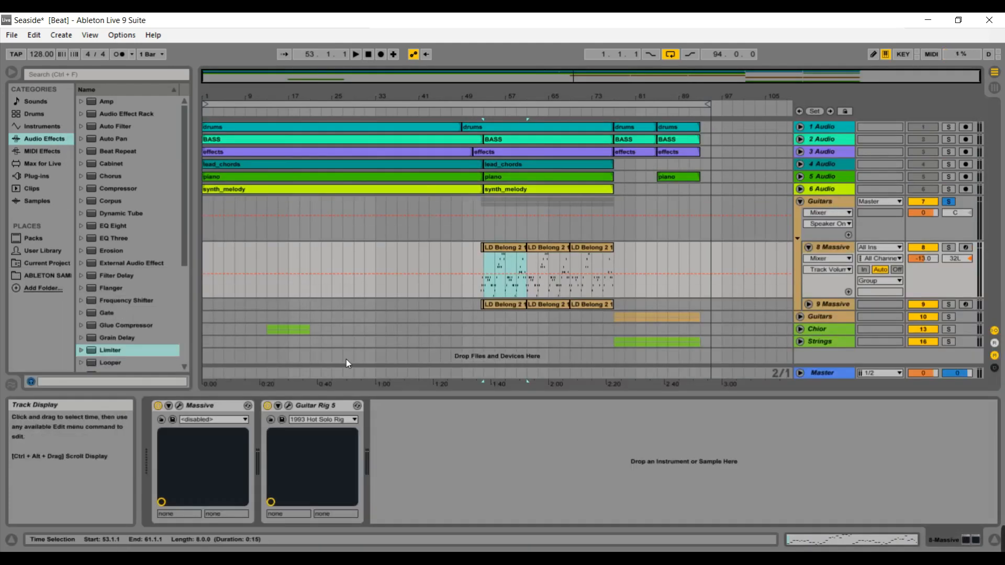
click(179, 407)
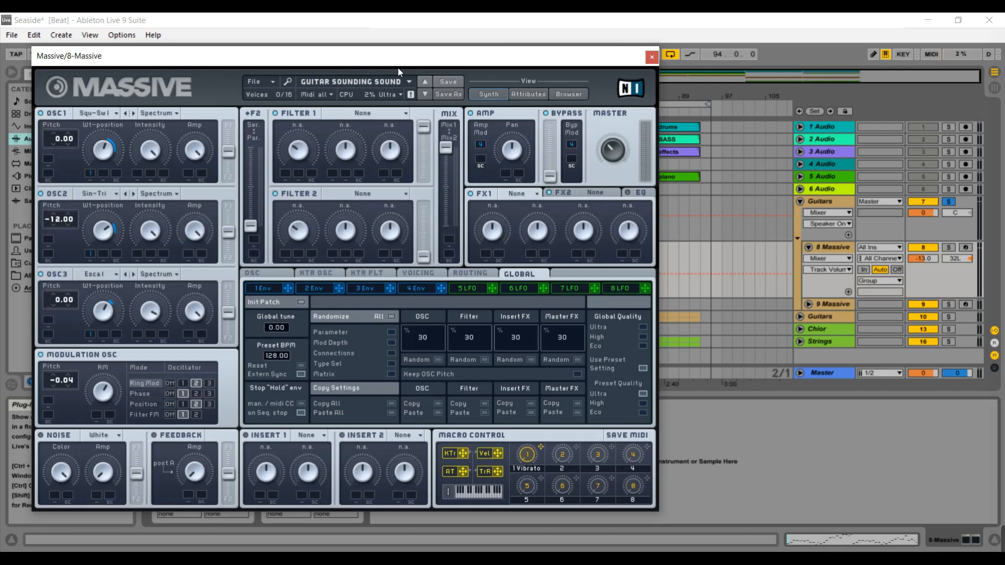
click(651, 58)
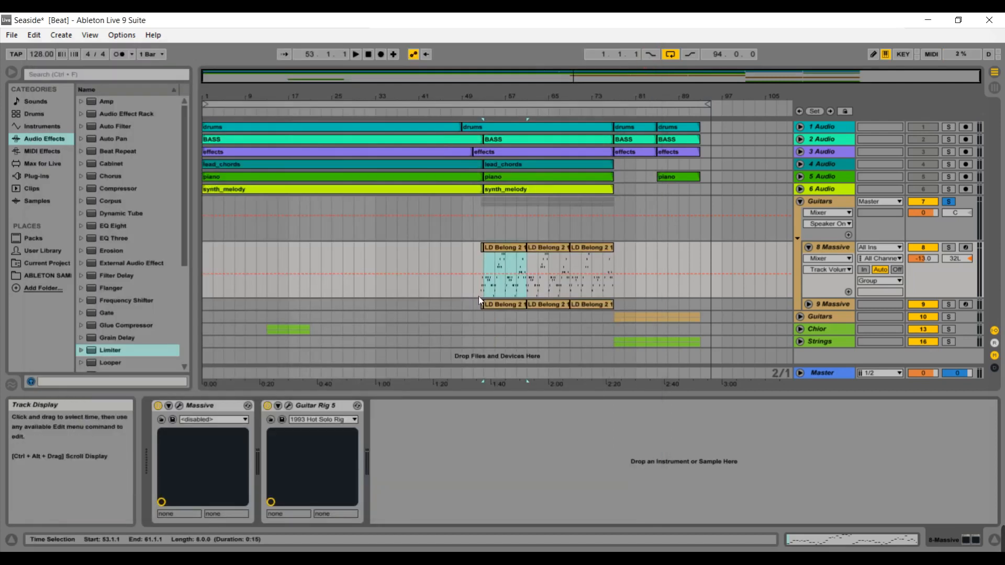
Open Guitar Rig 5 on the 8 Massive track, give the 1993 Hot Solo Rig preset five stars, and close the window
click(290, 403)
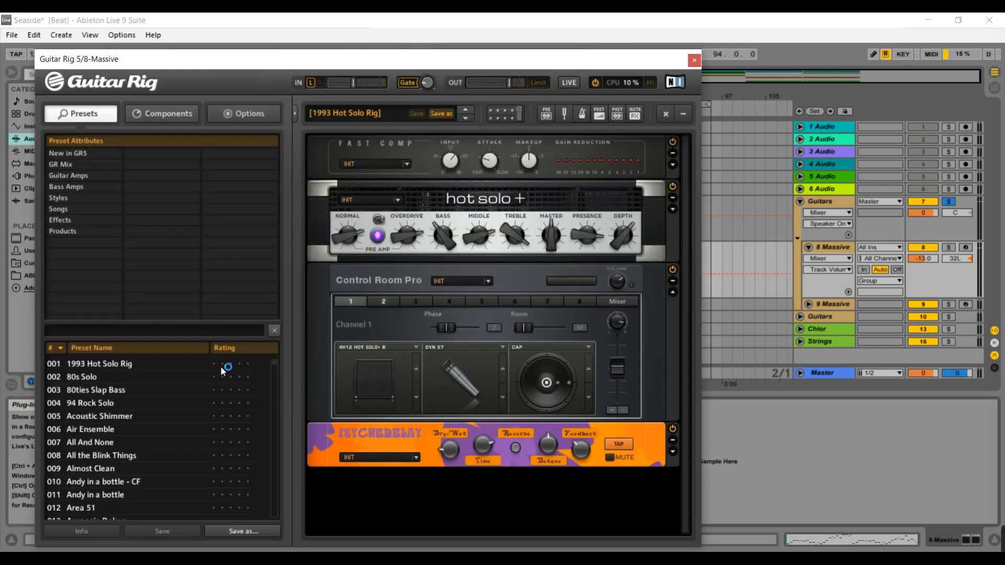
click(248, 362)
click(694, 60)
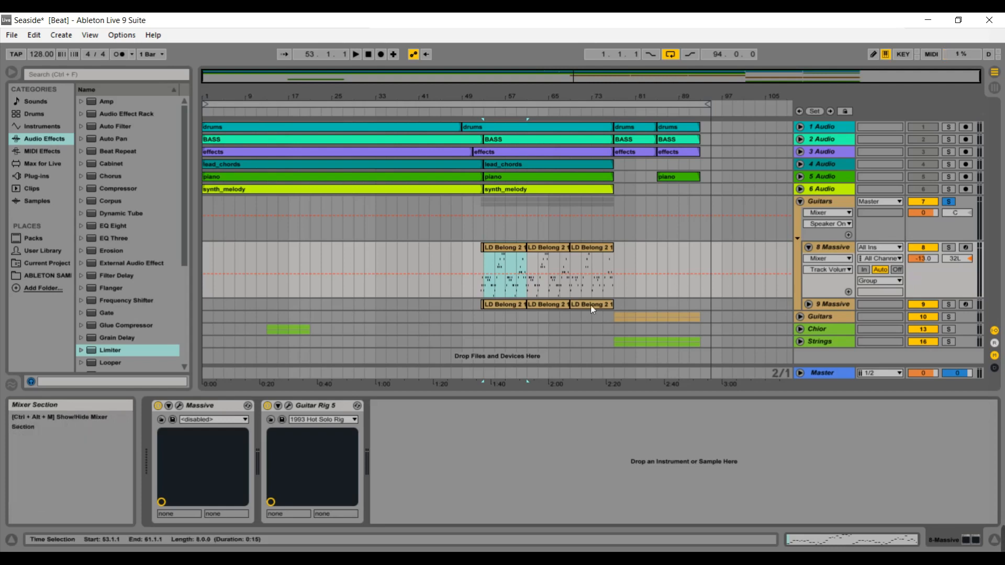
Solo the 8 Massive track and audition it from bar 53 with Guitar Rig 5 bypassed
click(948, 247)
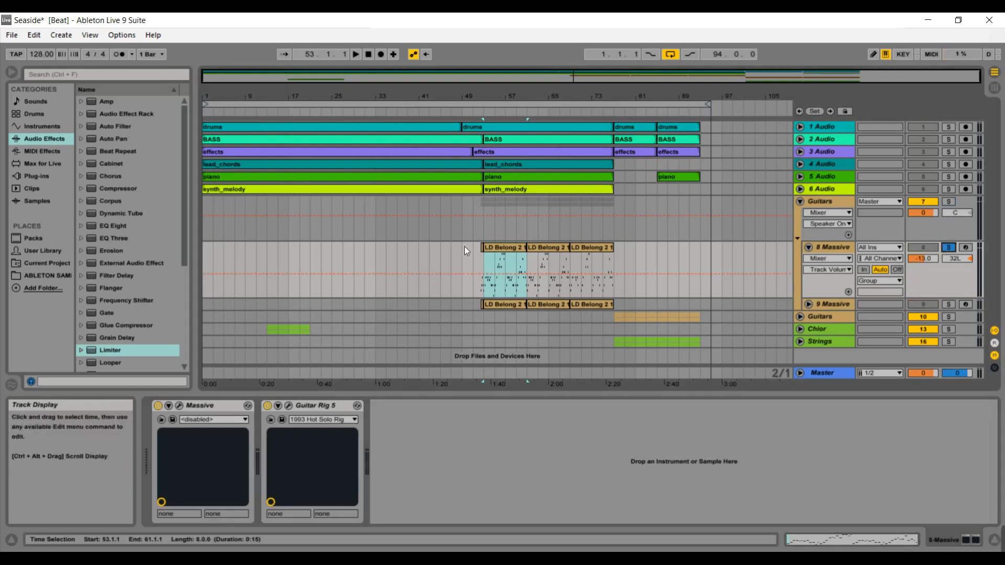
click(268, 407)
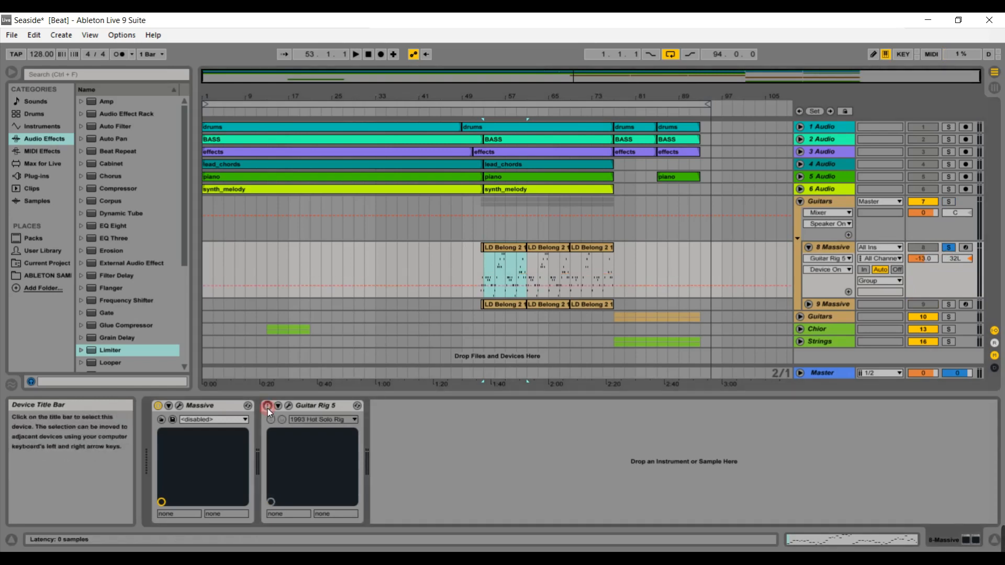
click(486, 118)
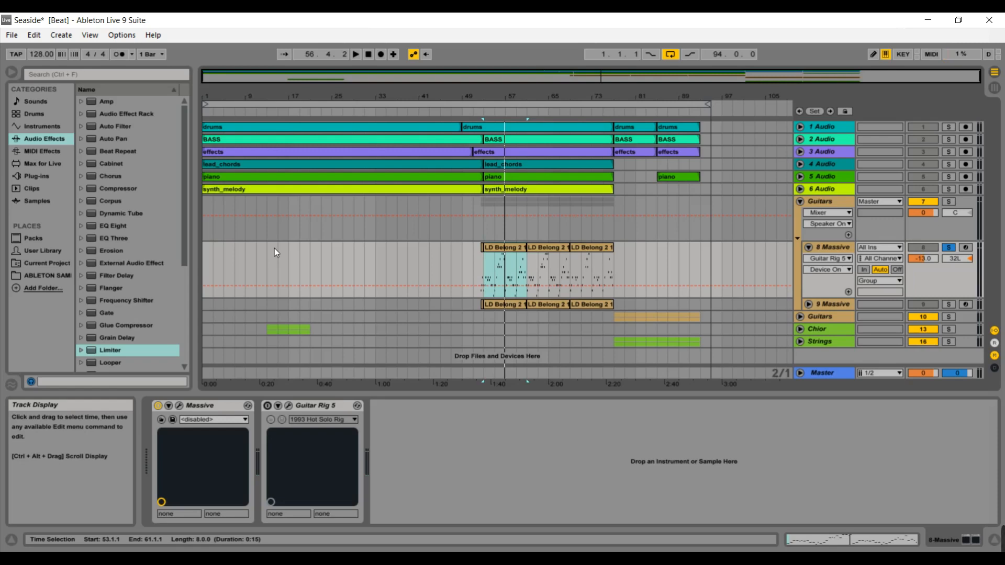
Re-enable Guitar Rig 5, audition the 8 Massive track from bar 53, then review the 1993 Hot Solo Rig in the plug-in window
click(267, 406)
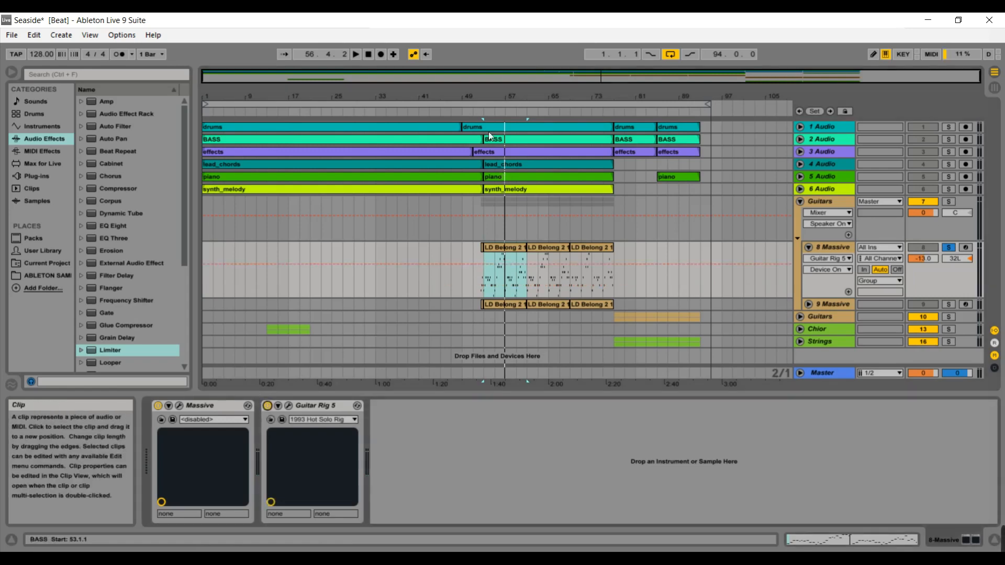
click(484, 118)
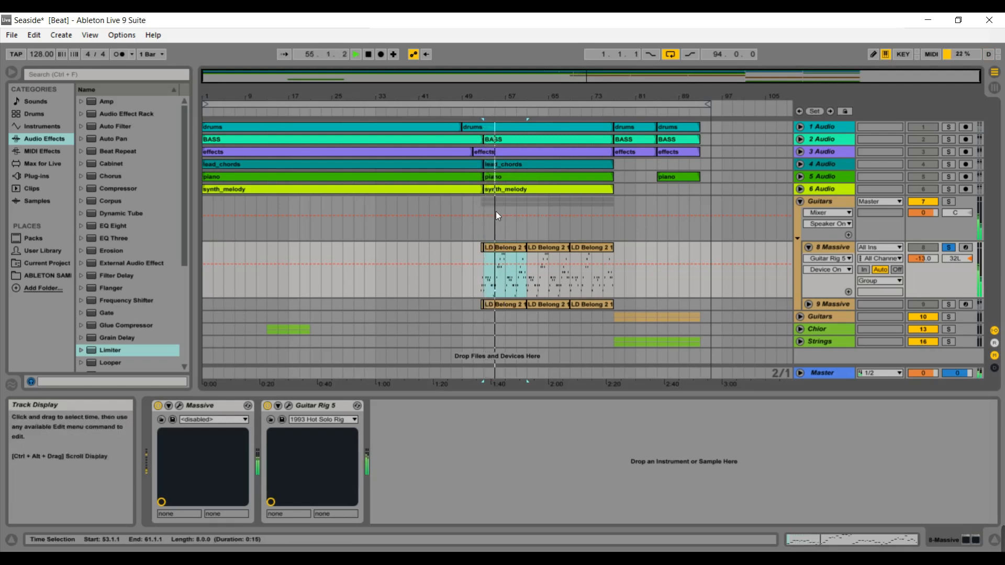
key(space)
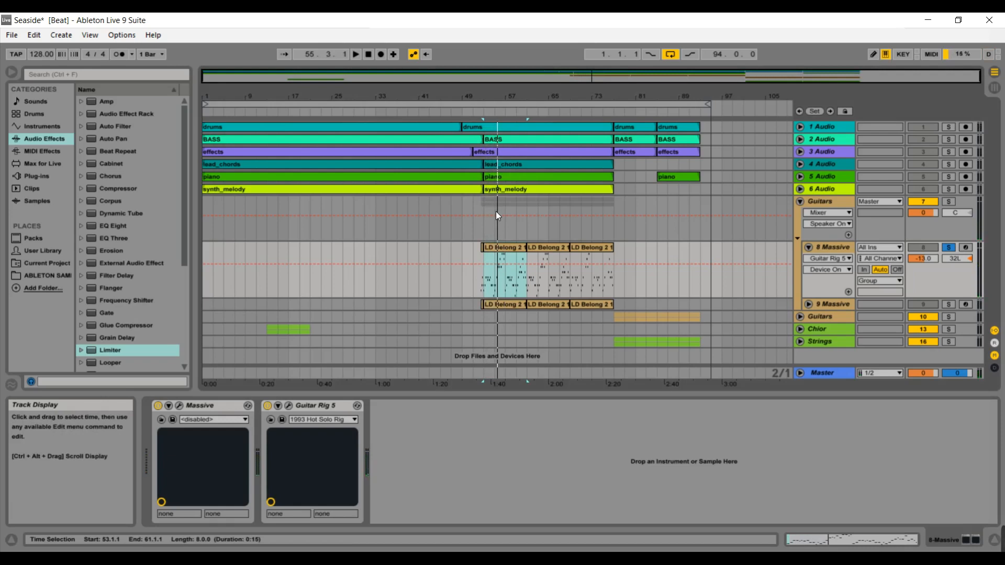
click(288, 406)
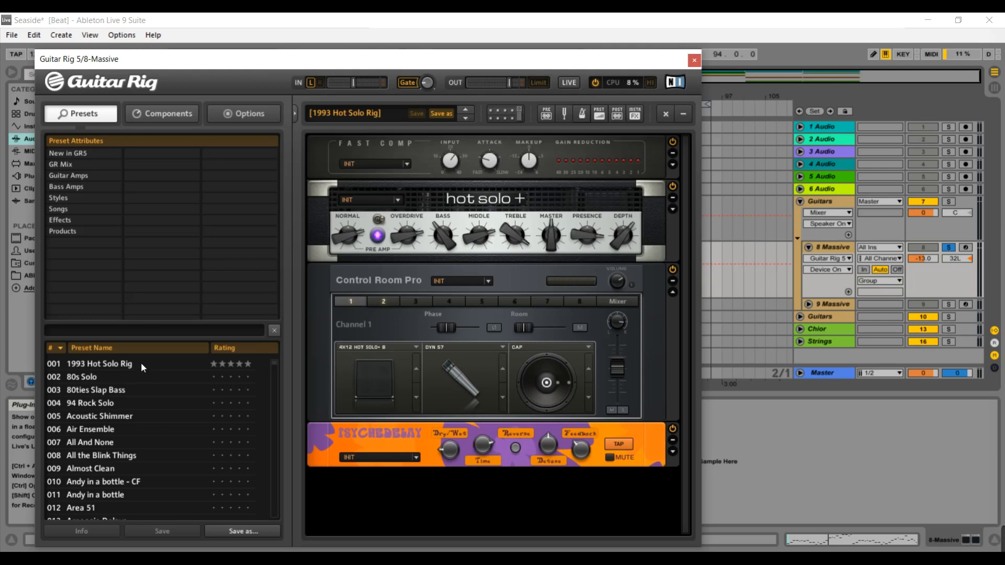
click(695, 60)
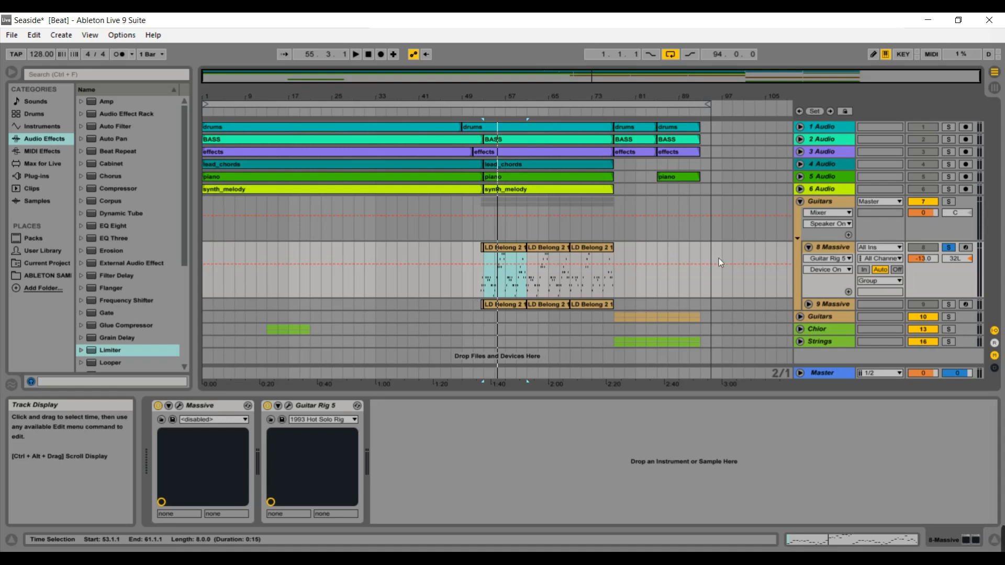
Solo the whole first Guitars group, audition it from bar 53 and stop playback
click(953, 201)
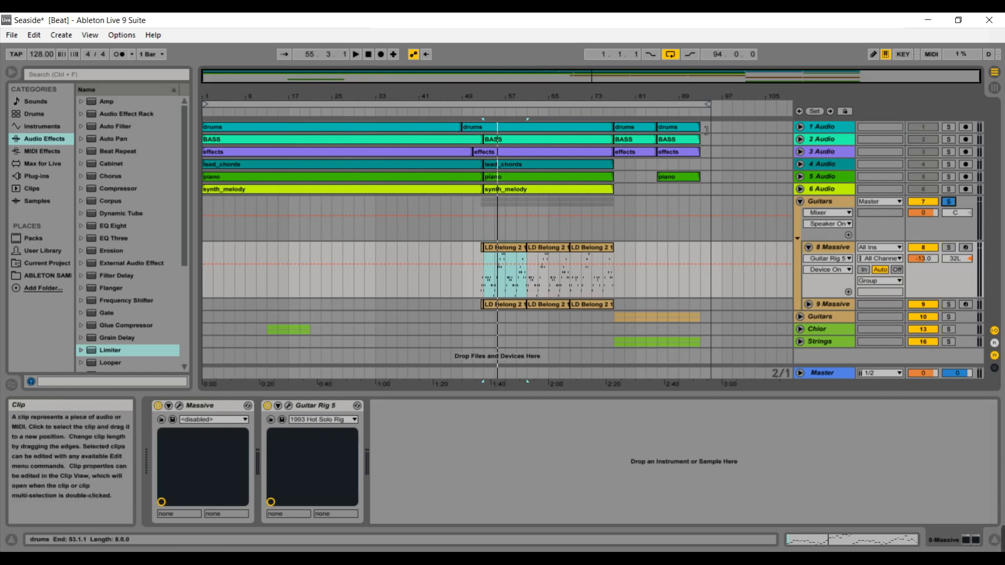
click(486, 118)
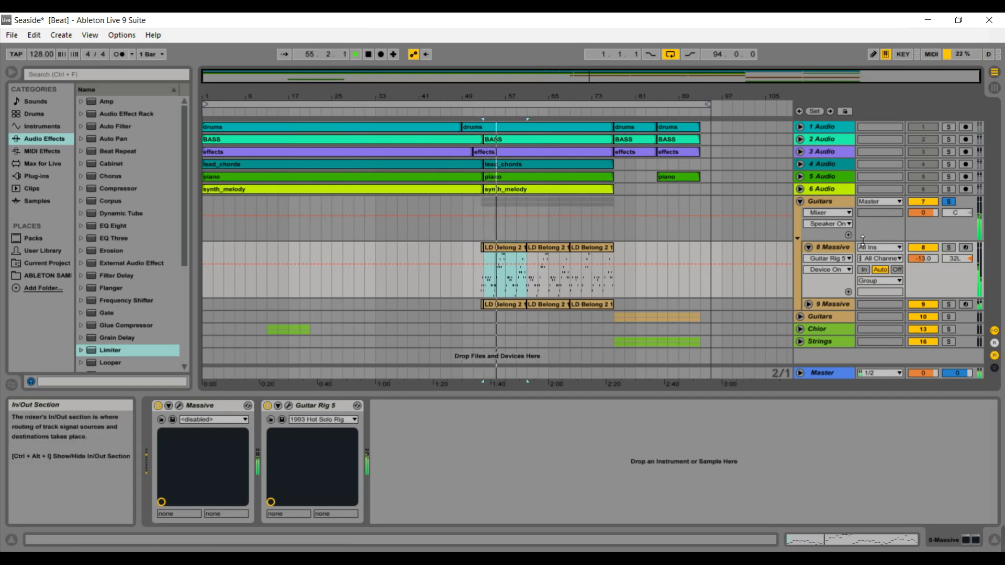
key(space)
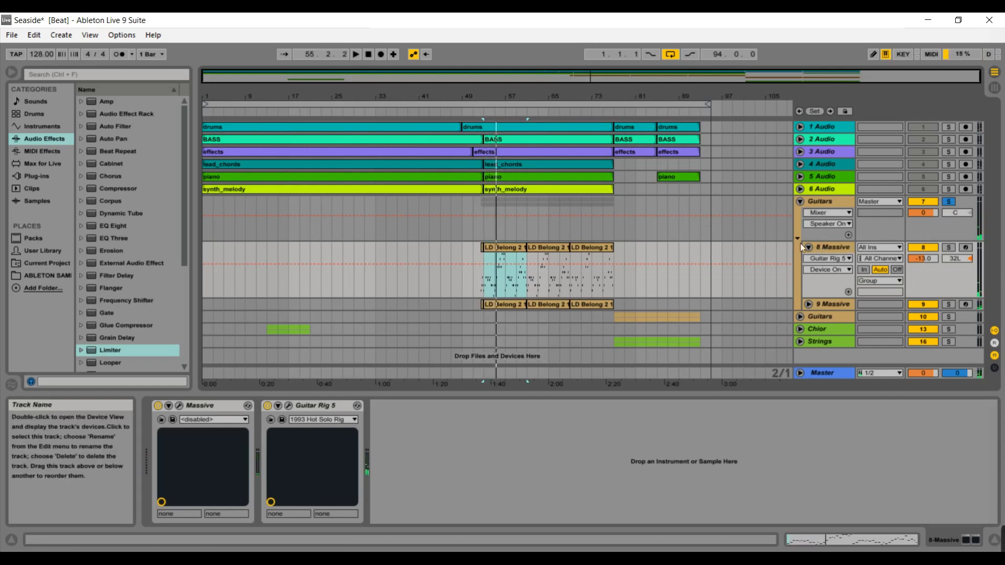
Review the first LD Belong clip's notes, fold the 8 Massive track and bring back the Master track's devices
double_click(501, 250)
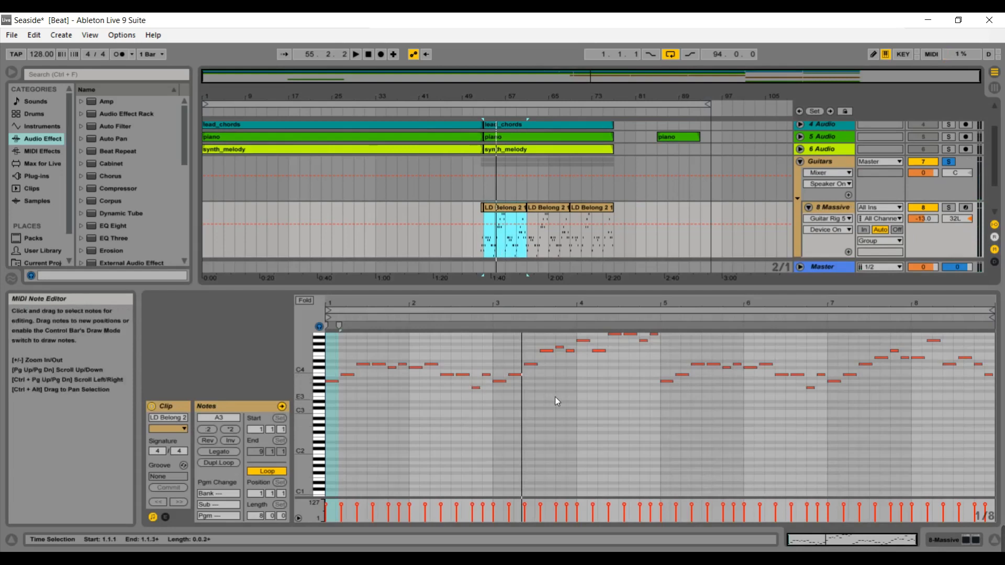
click(808, 208)
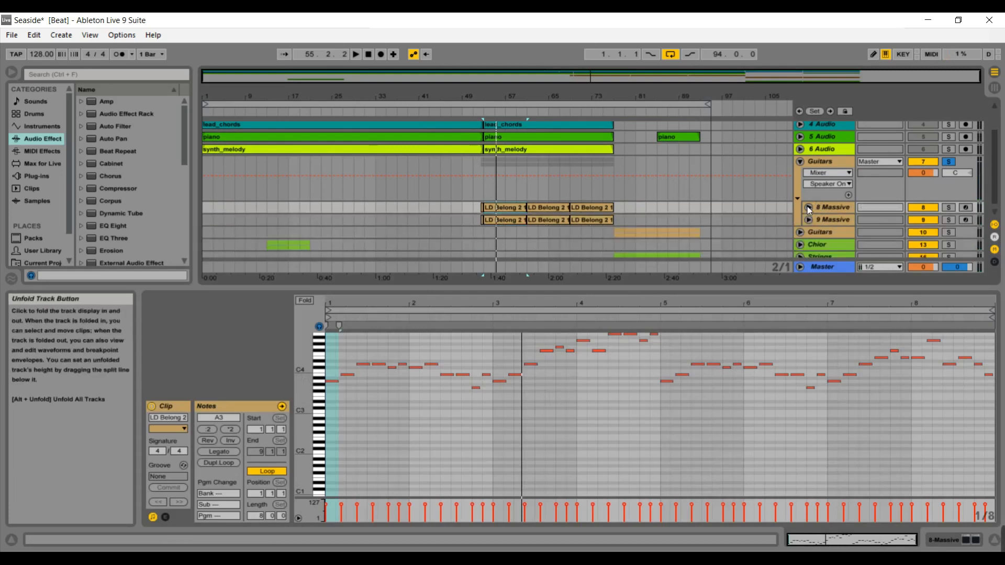
click(815, 269)
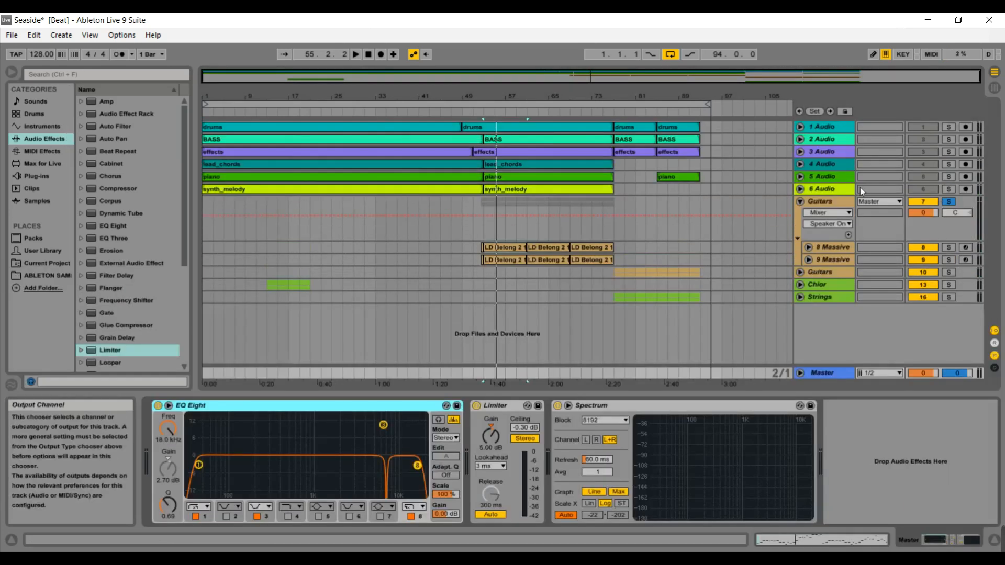
Unfold the second Guitars group, view the notes of its first Xpand!2 clip, and return to the Master track's devices
click(801, 272)
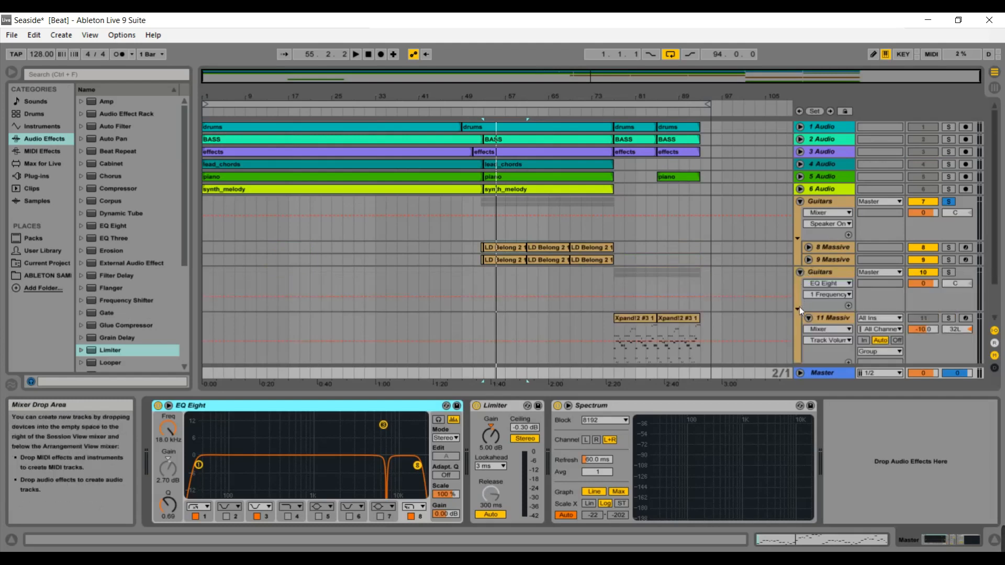
click(649, 319)
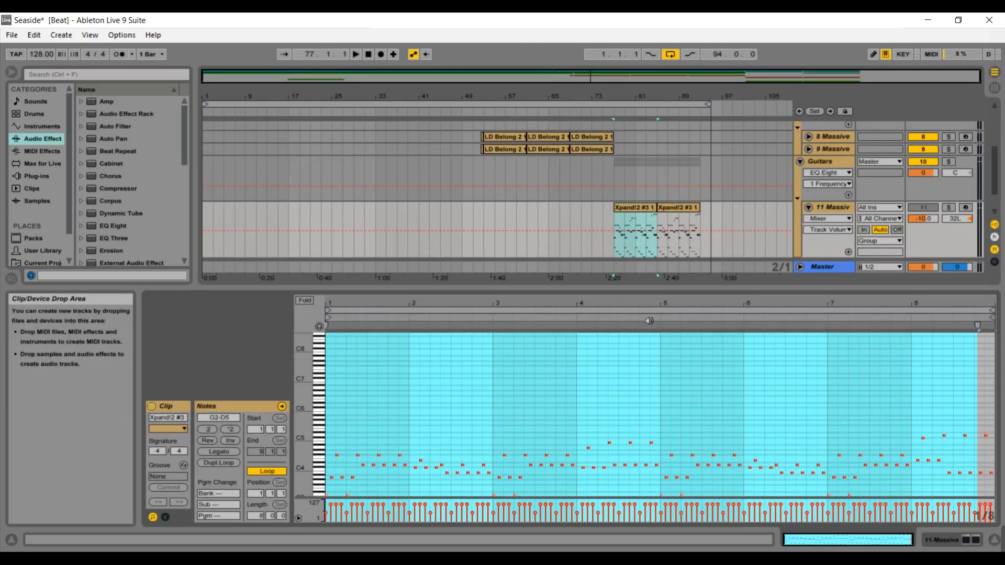
click(817, 268)
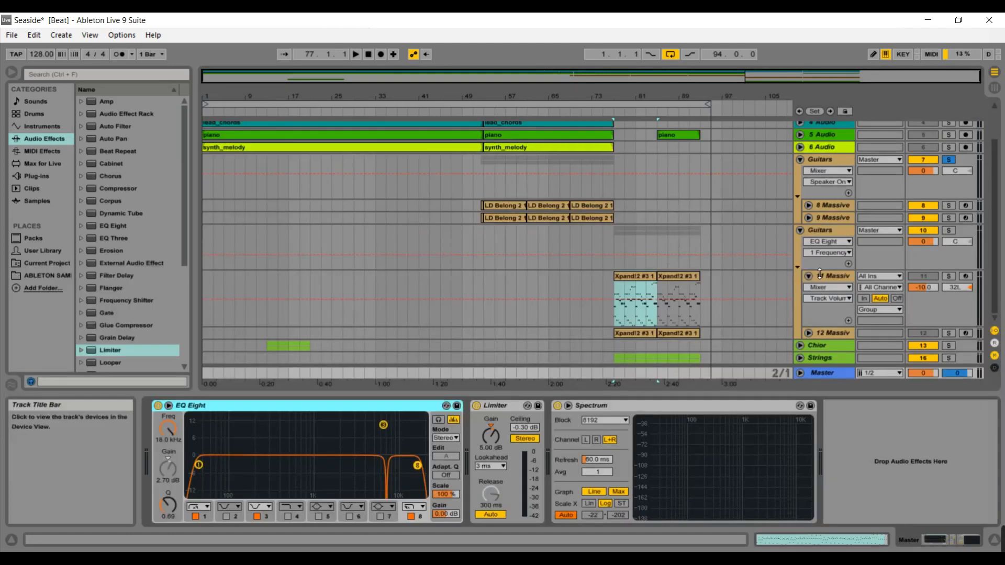
Audition the second Guitars group soloed from bar 77 while viewing the Xpand!2 clip's notes, then stop and fold the 11 Massive track
click(948, 231)
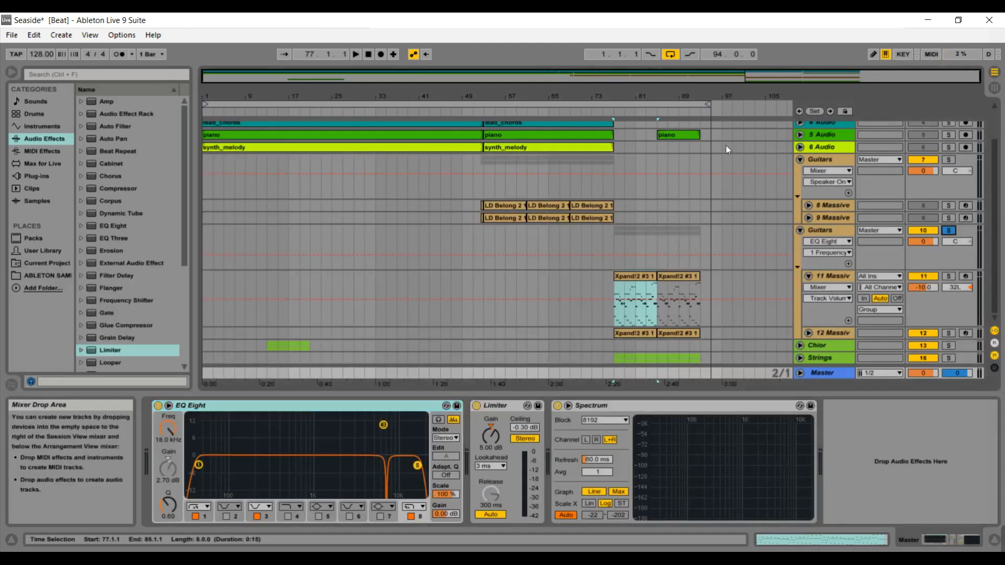
click(614, 116)
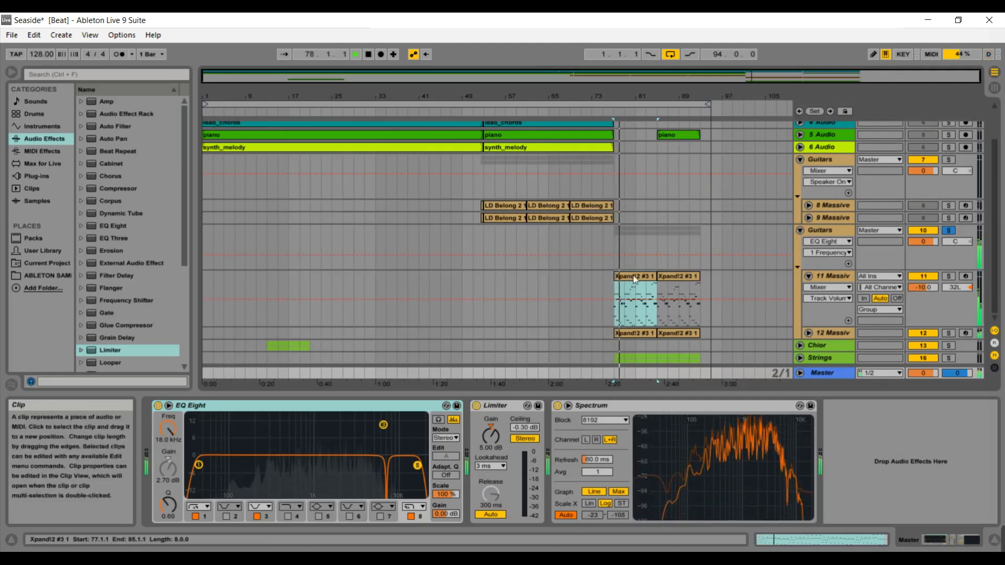
double_click(625, 301)
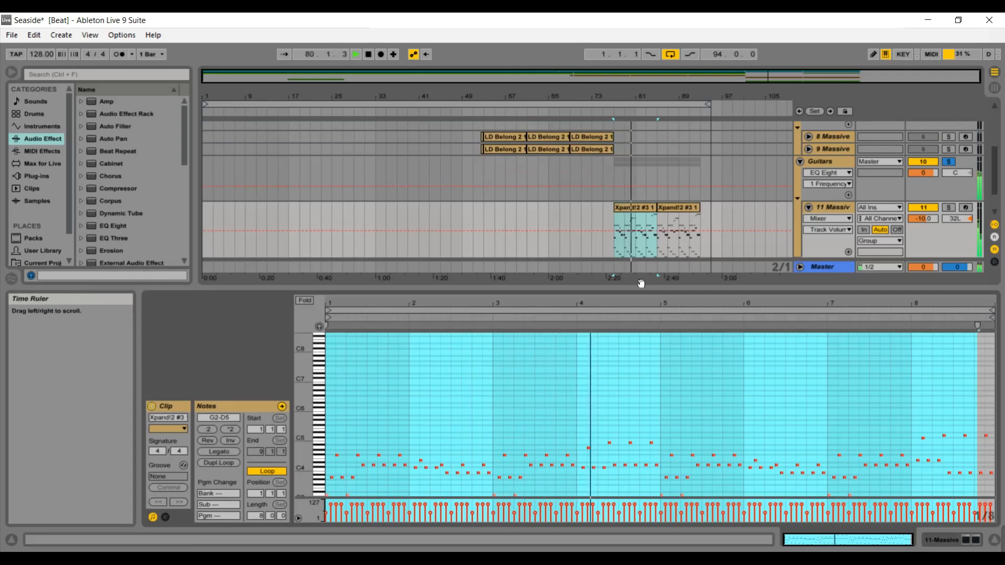
key(space)
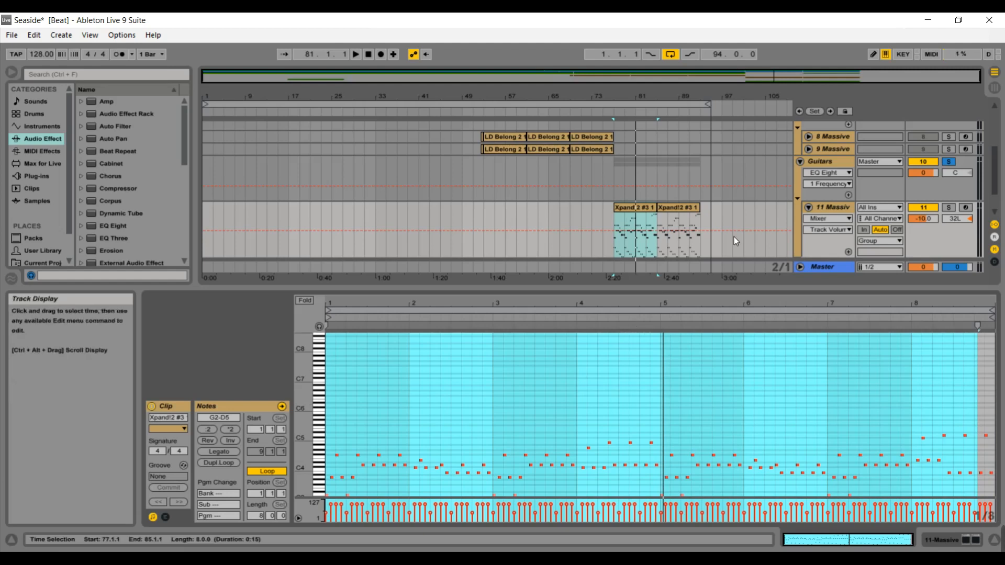
click(815, 266)
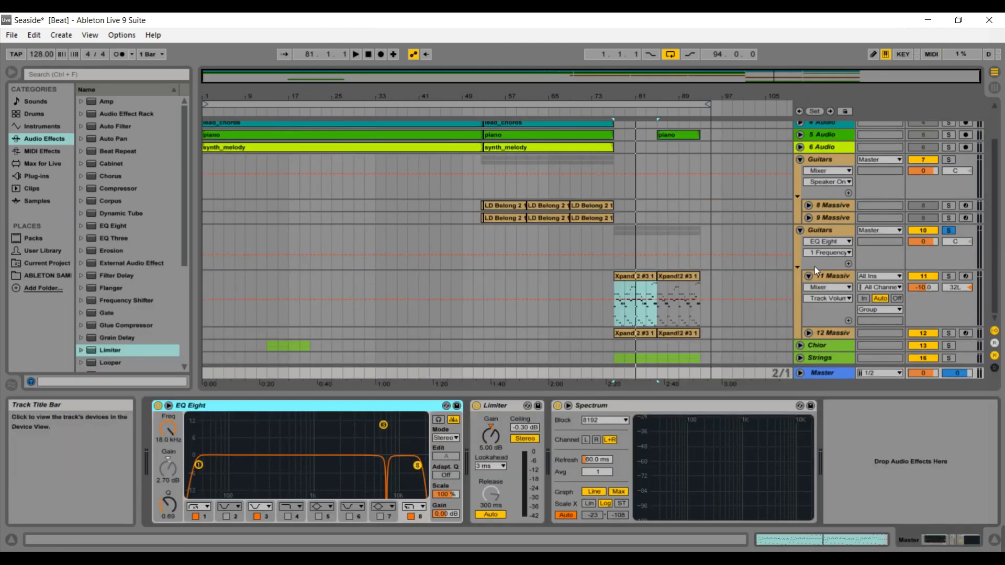
click(808, 275)
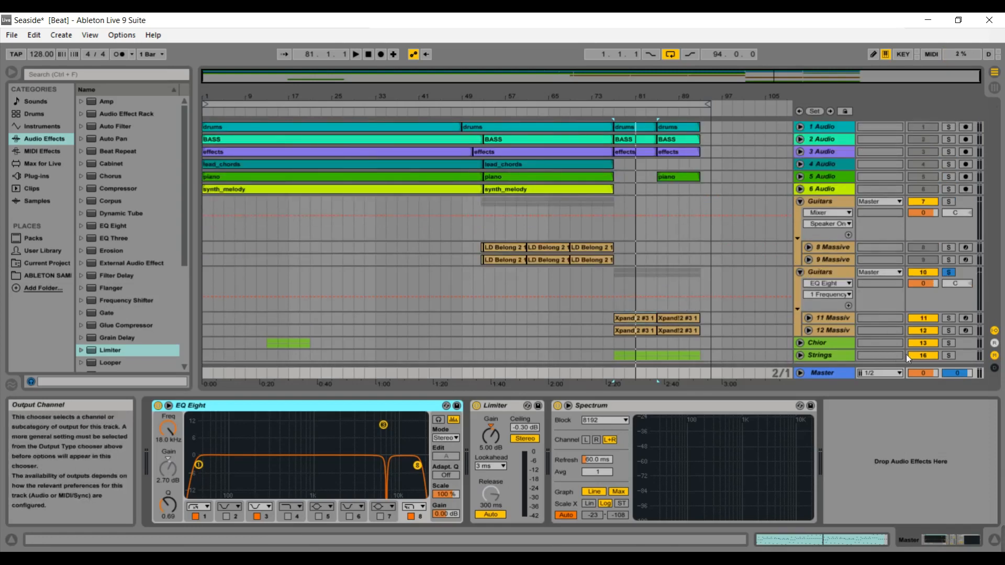
Solo the Strings group, audition it from bar 77 with the Master track's spectrum in view, and stop playback
click(946, 354)
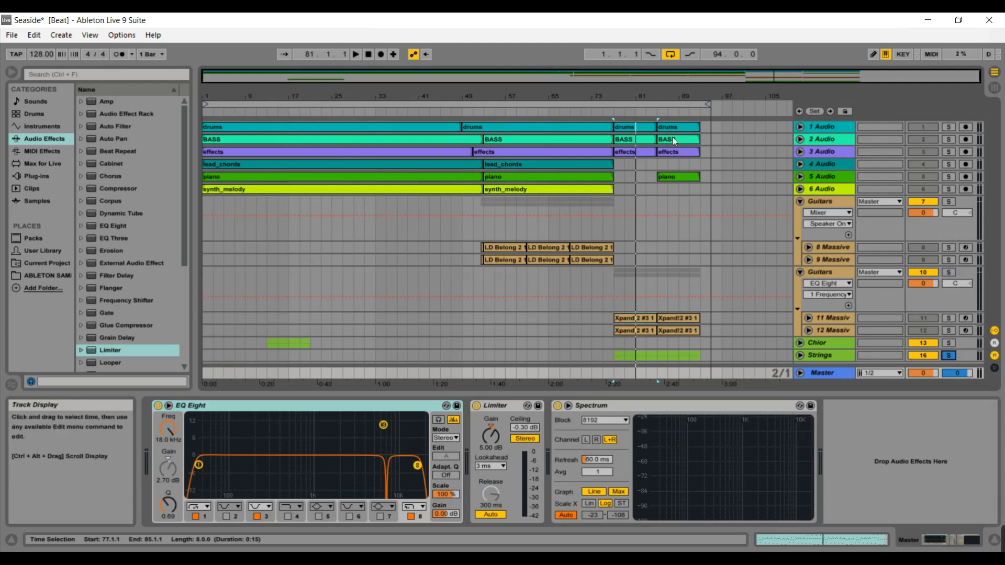
click(615, 117)
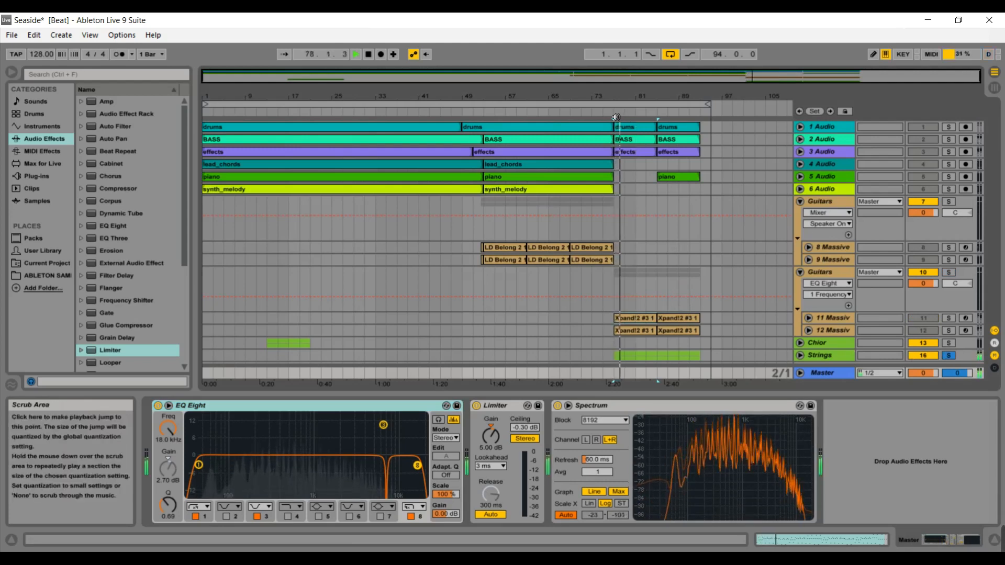
double_click(836, 372)
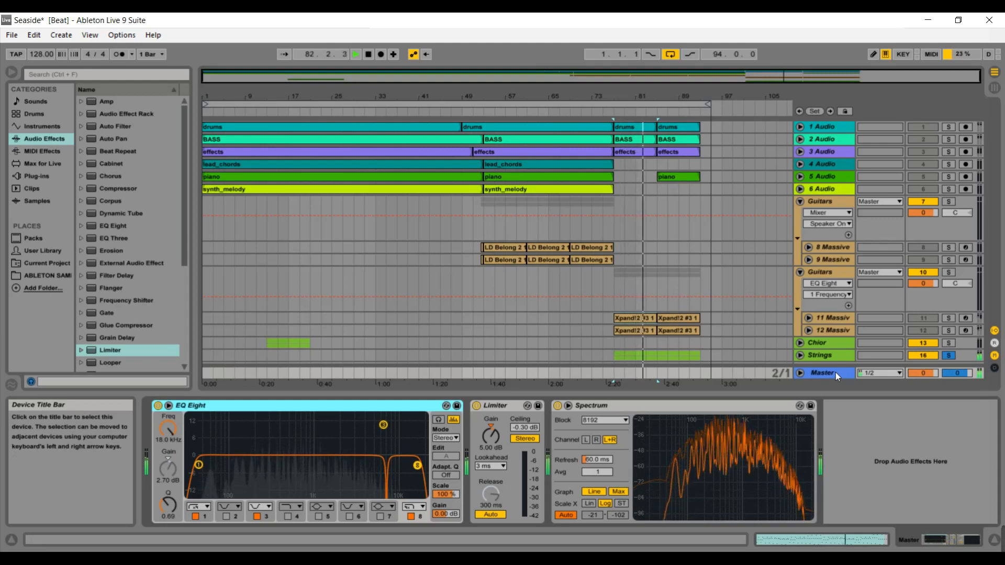
key(space)
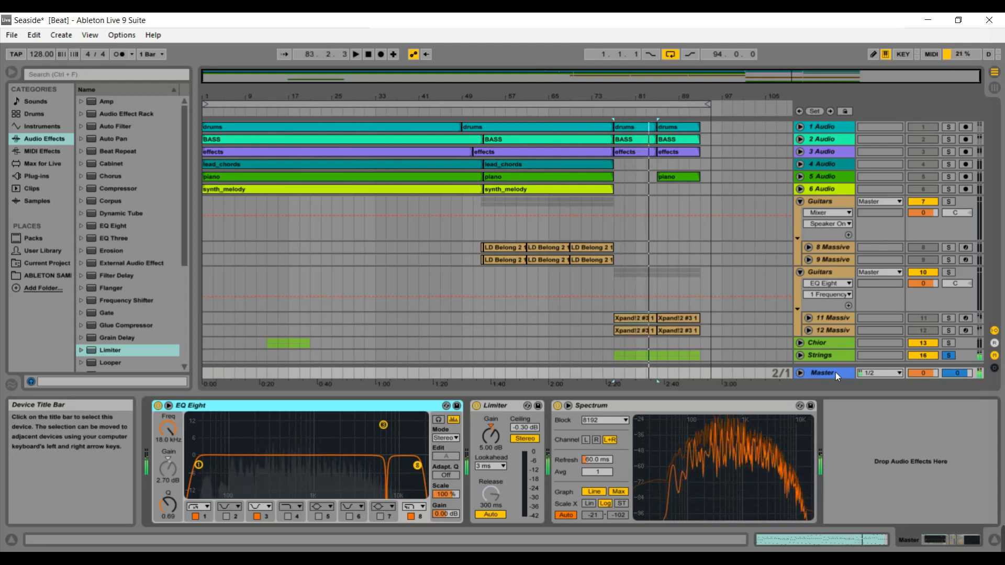
Turn off the Strings group's solo and fold both Guitars groups in the arrangement
click(945, 355)
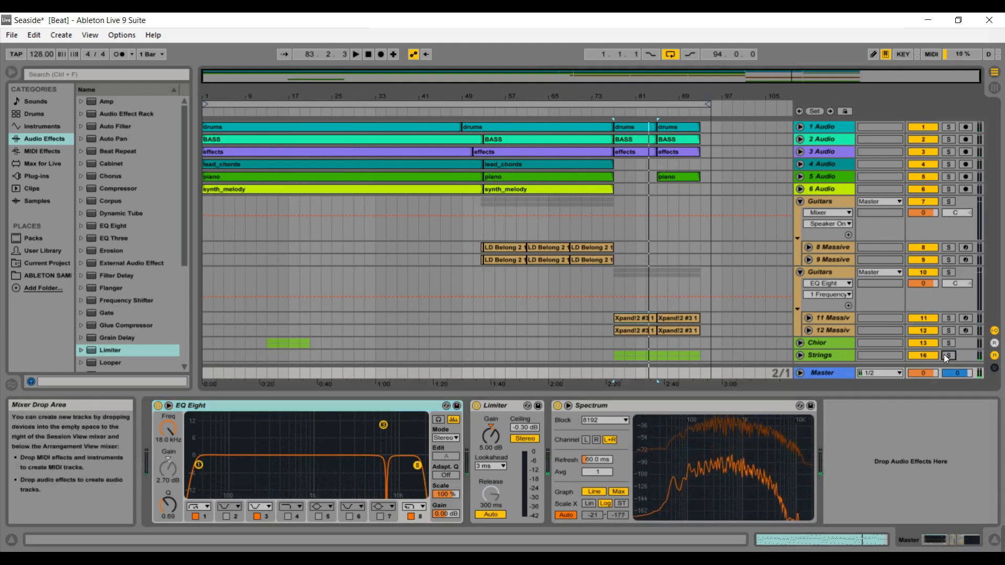
click(800, 272)
click(801, 202)
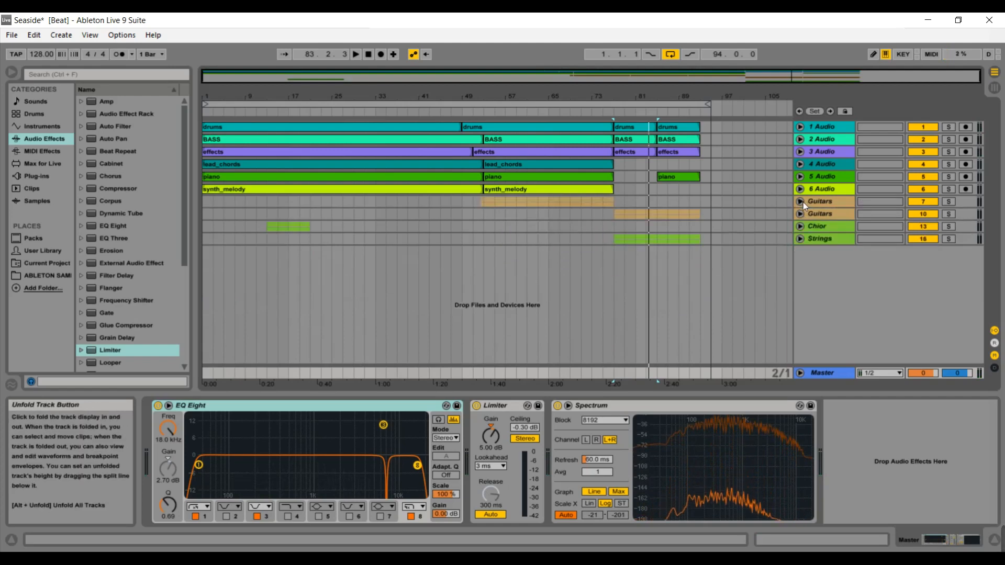